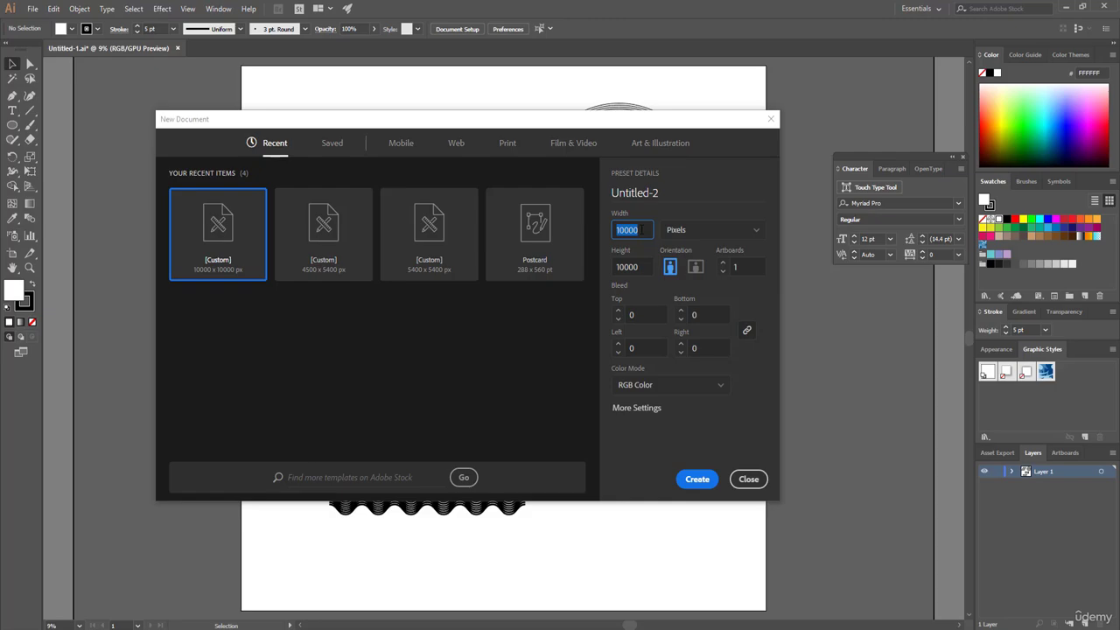
- Create a new 4500 x 5400 pixel document and add a second layer to it
type("4500")
key("Tab")
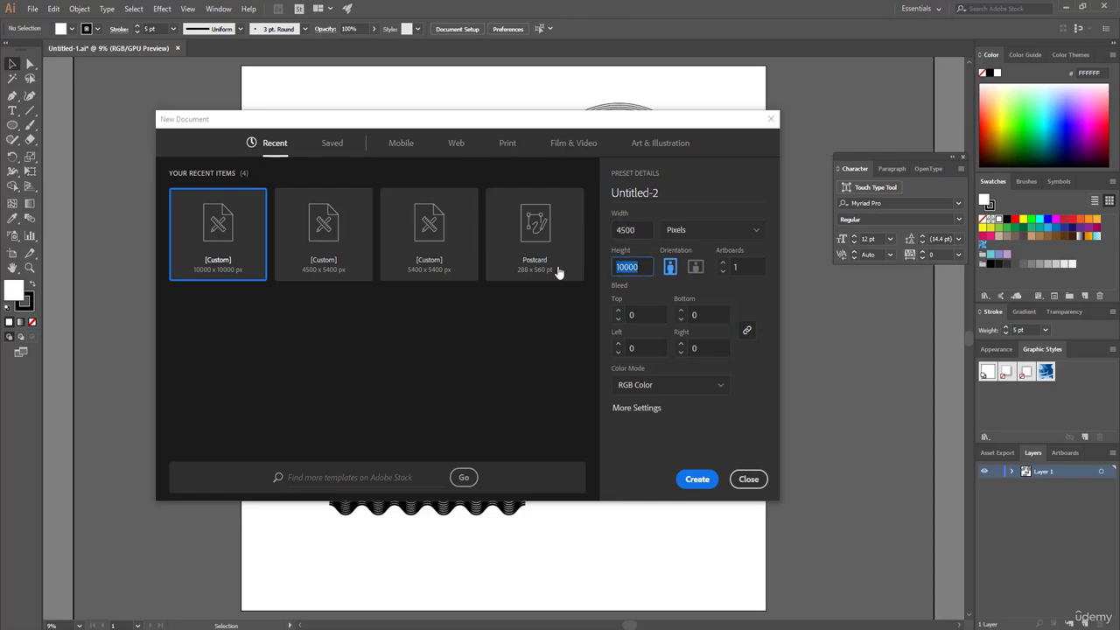
type("5400")
left_click(696, 493)
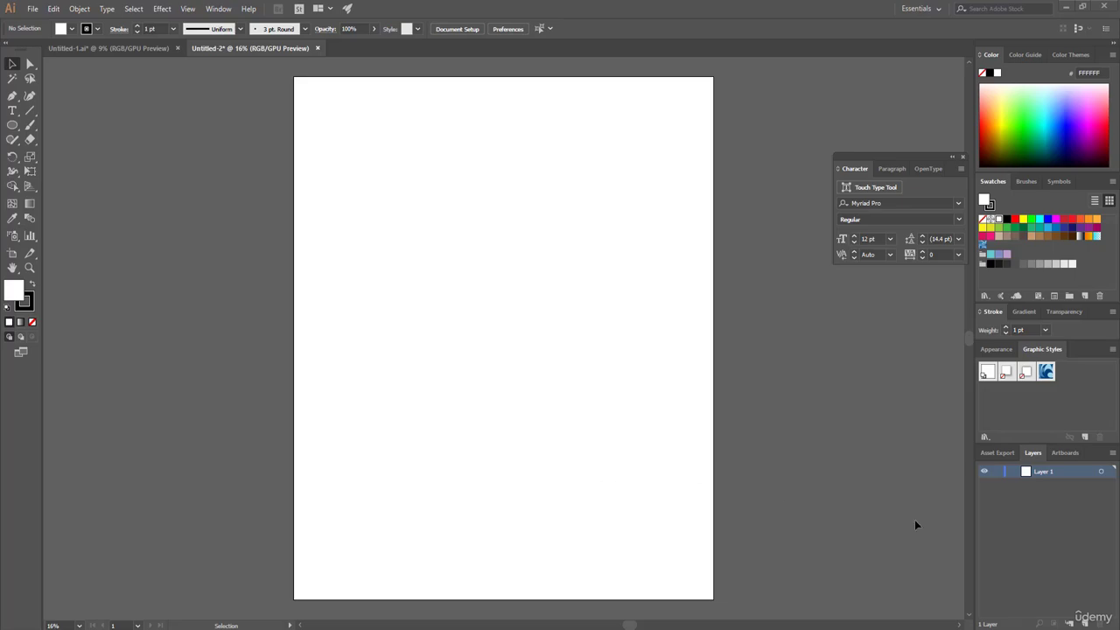
left_click(1085, 623)
- Place a line of point text in the upper part of the artboard and set its font size to 150 pt
left_click(12, 111)
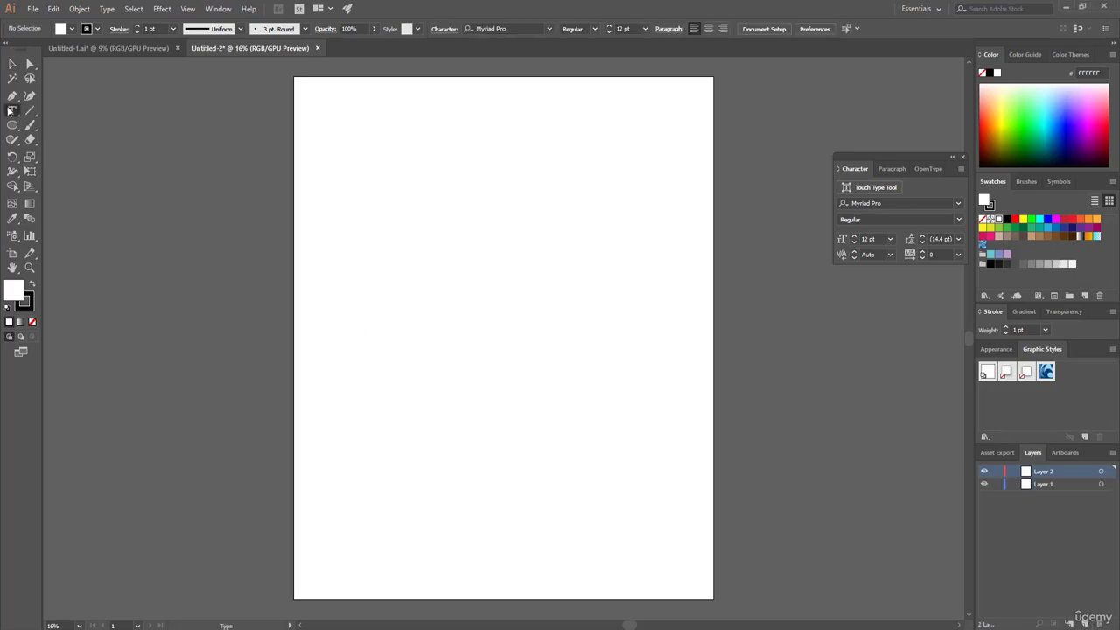
left_click(372, 258)
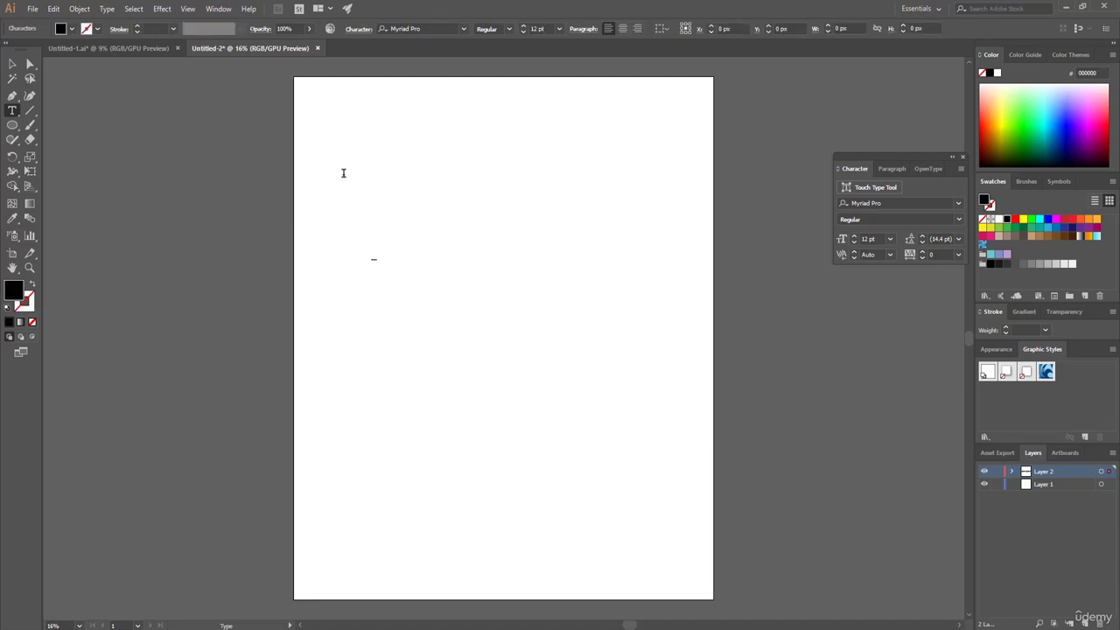
left_click(558, 29)
left_click(573, 246)
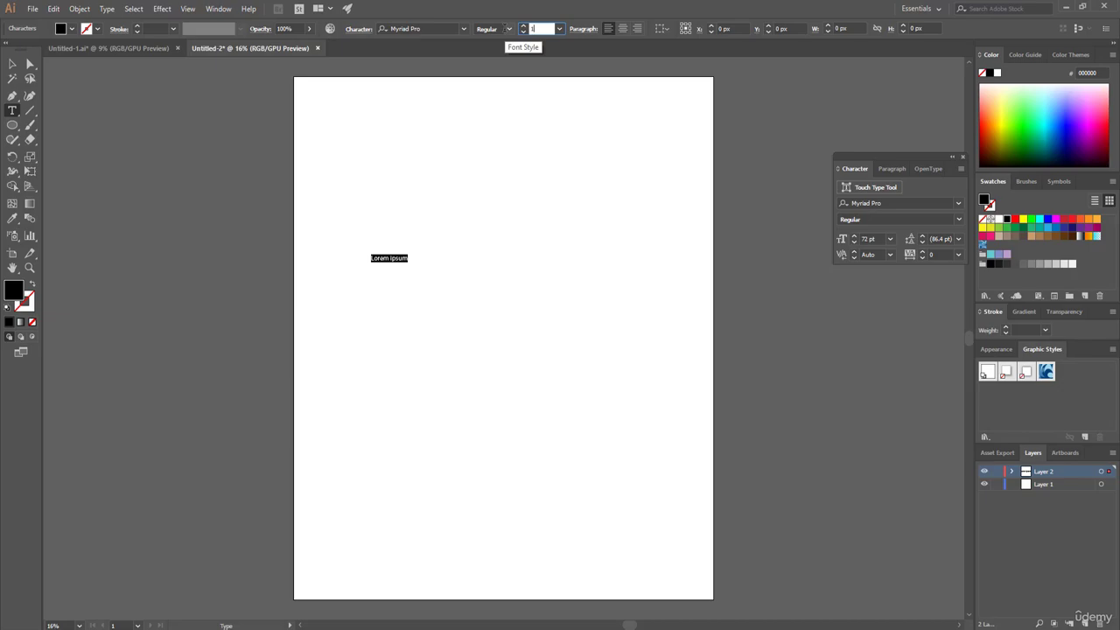
key("Return")
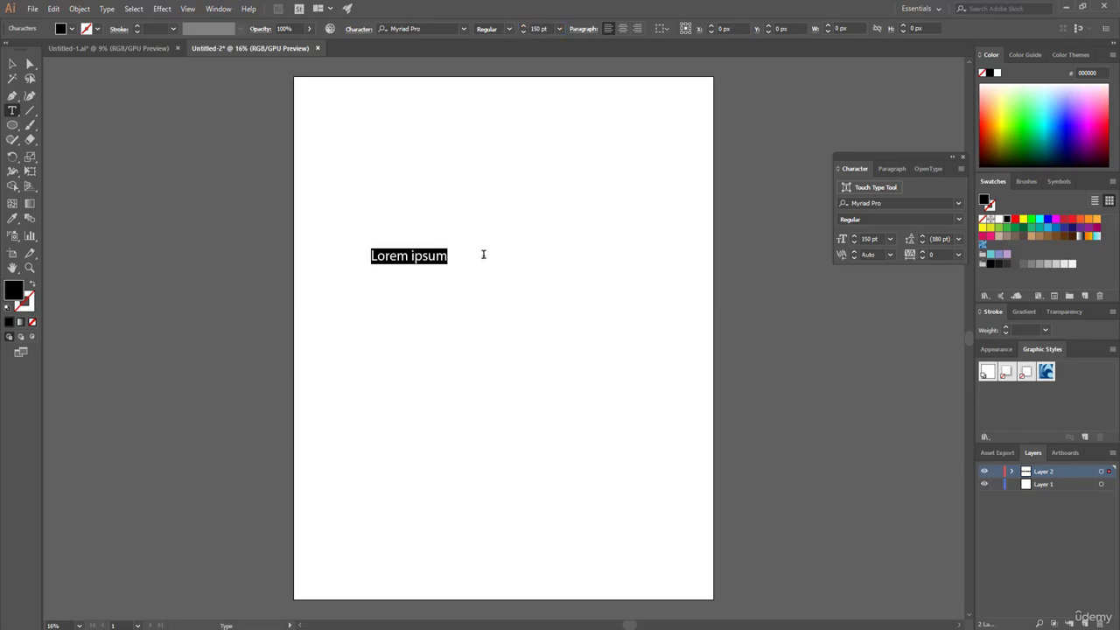
- Replace the placeholder text with "Turn", enlarge it to about 736 pt and position it near the artboard's upper left
type("Turn")
key("Escape")
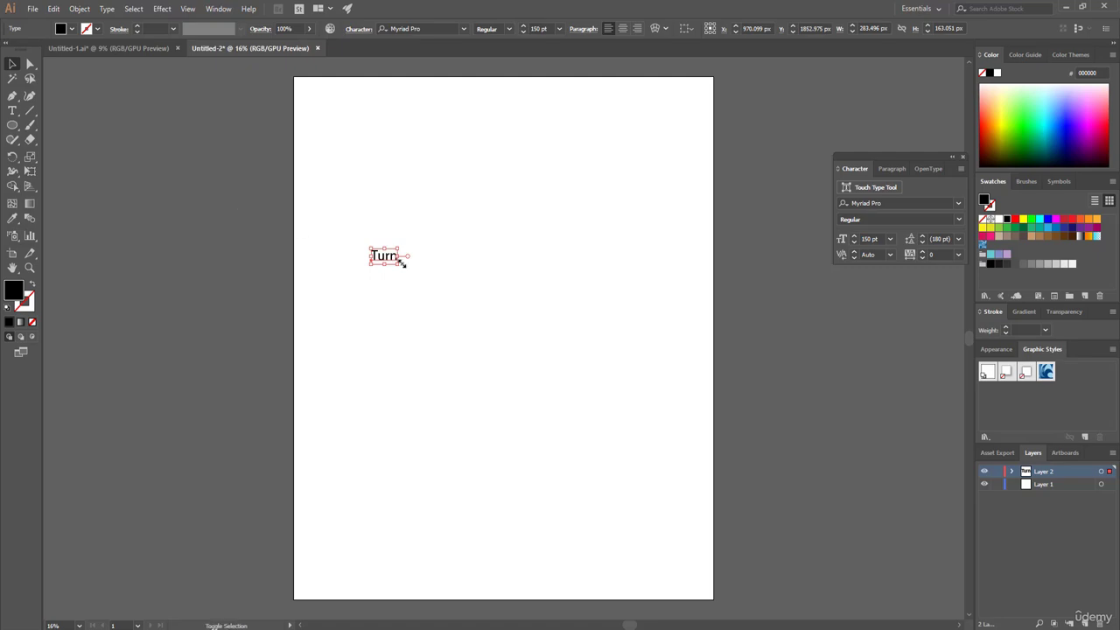
left_click_drag(402, 262, 526, 327)
left_click_drag(431, 288, 422, 203)
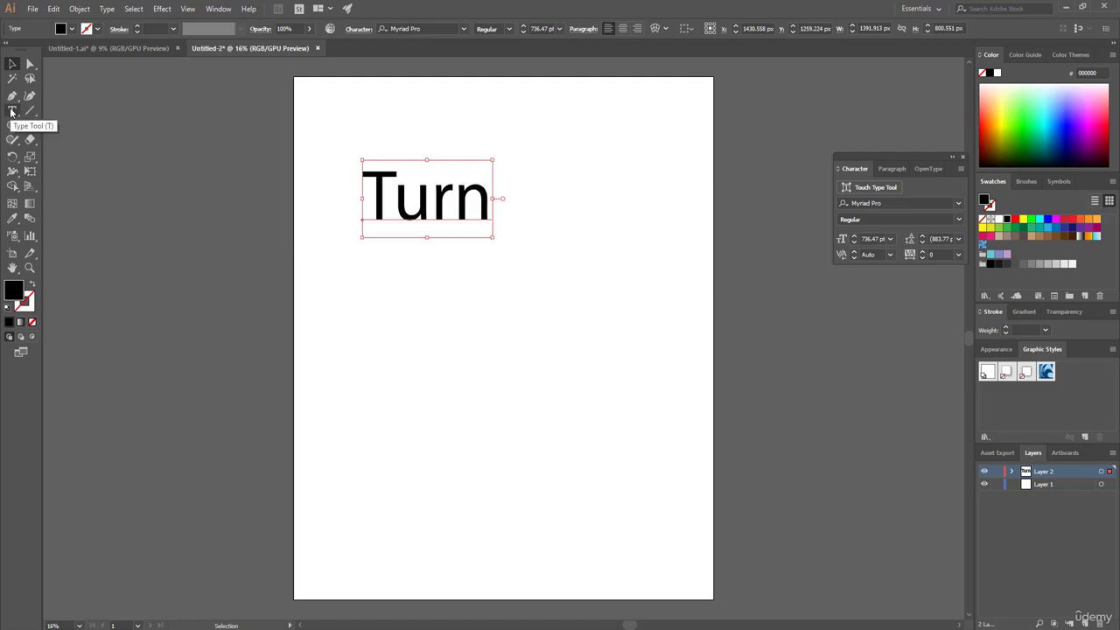
- Add the word "your" as a separate text object below "Turn"
left_click(12, 111)
left_click(429, 289)
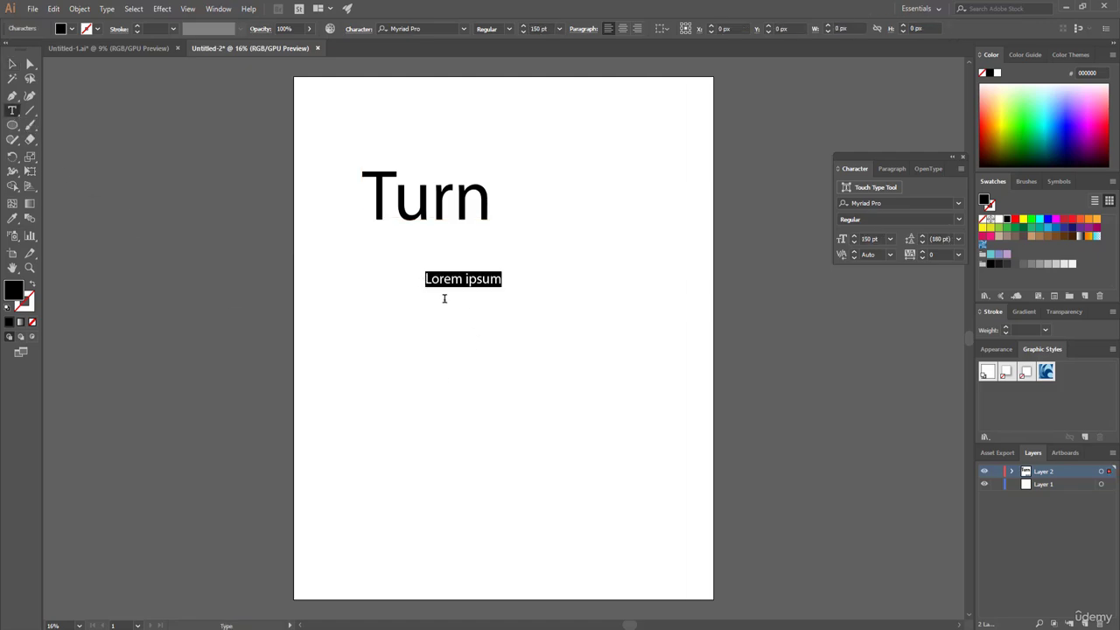
left_click_drag(428, 279, 528, 284)
type("your")
key("Escape")
- Enlarge "your" to about 512 pt just beneath the end of "Turn" and set its font style to Italic
left_click_drag(452, 287, 553, 327)
left_click_drag(474, 302, 486, 255)
left_click(489, 29)
left_click(499, 107)
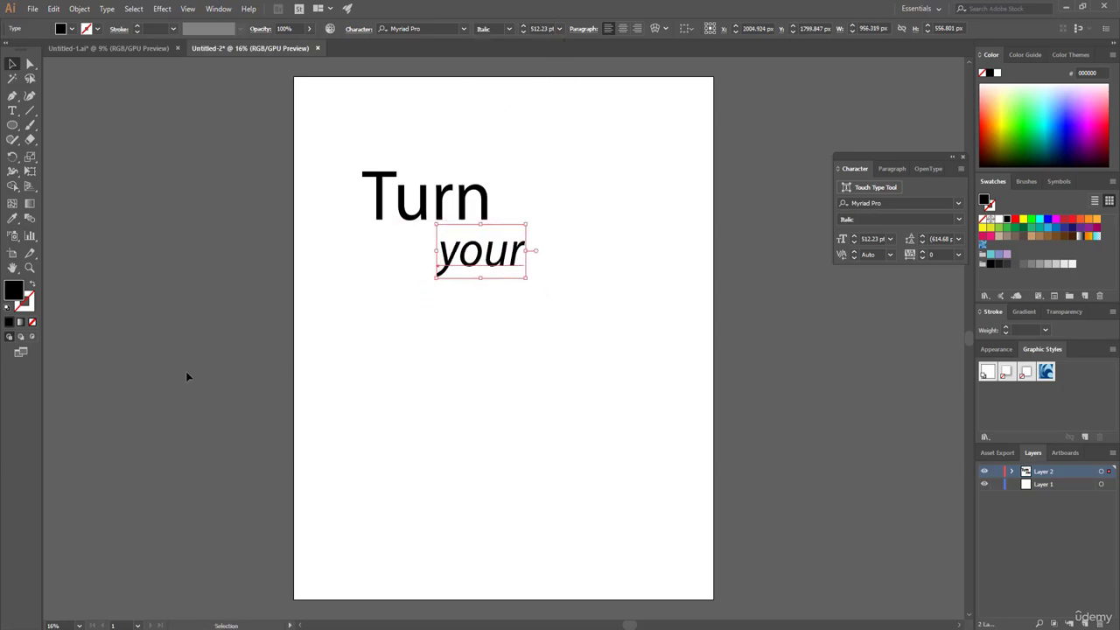
- Add the word "wounds" in Regular style and enlarge it to about 374 pt directly below "your"
left_click(12, 110)
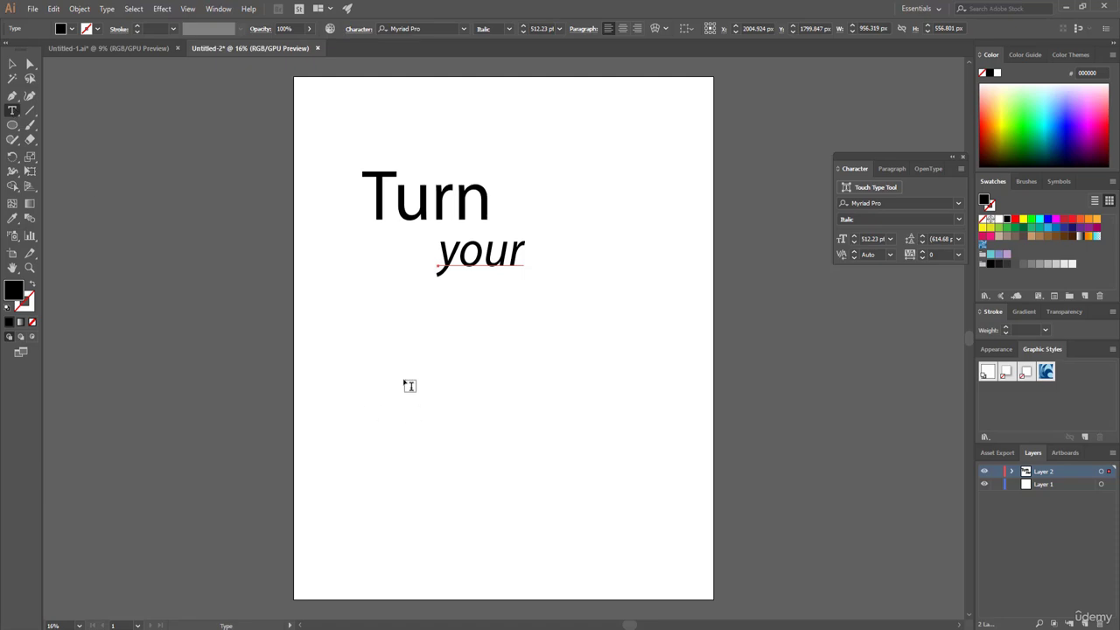
left_click(380, 327)
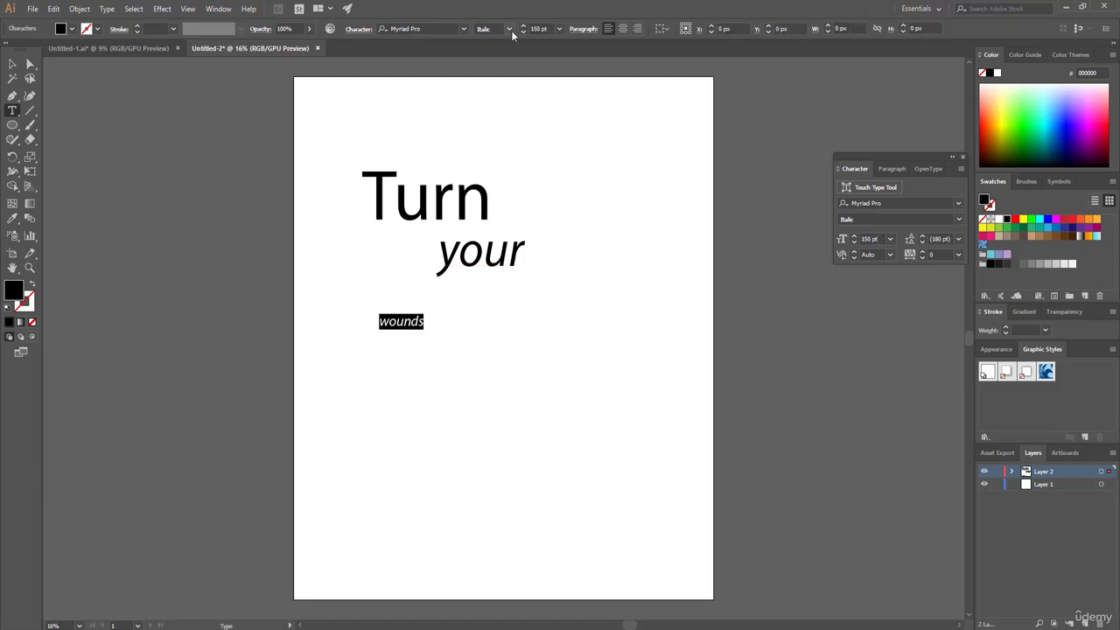
left_click(511, 30)
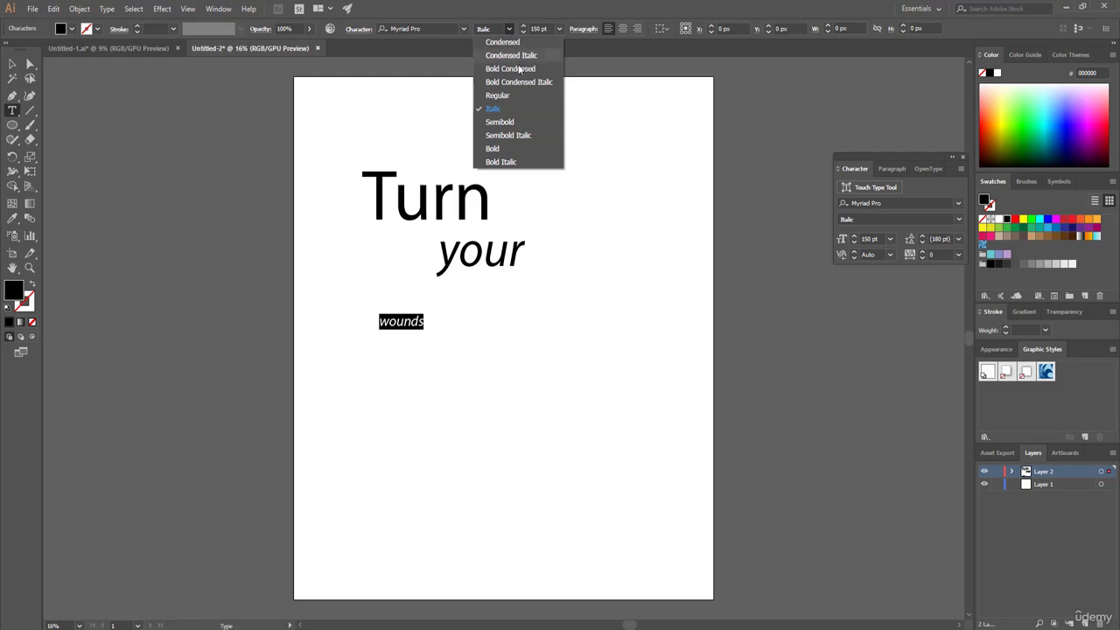
left_click(497, 95)
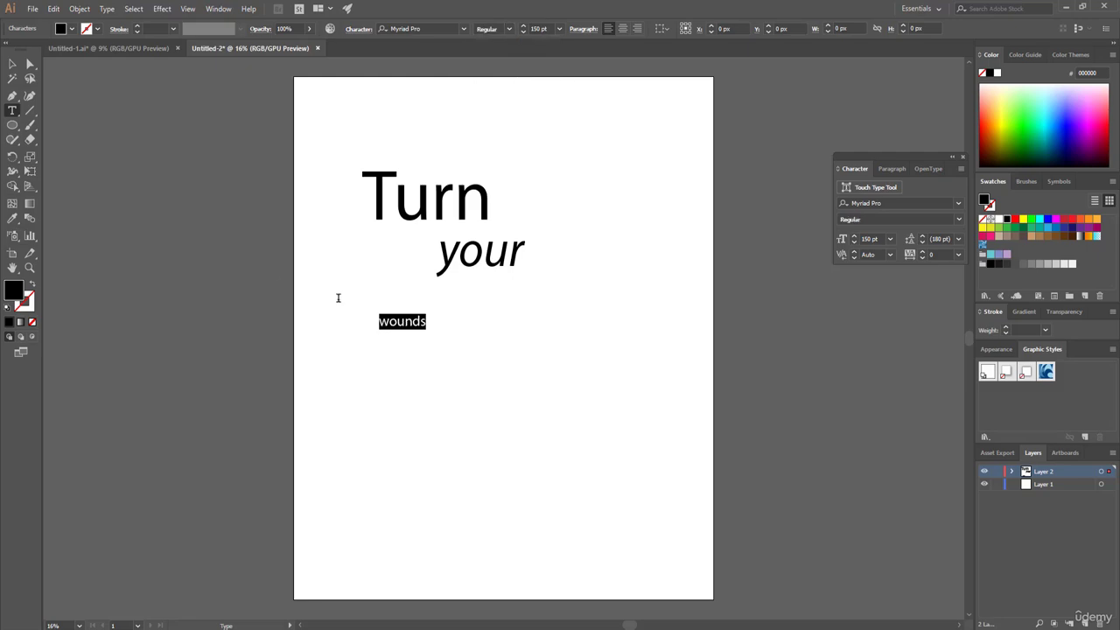
left_click(12, 64)
left_click_drag(429, 330, 499, 301)
- Change the font style of the word "wounds" to Bold
key("t")
double_click(433, 296)
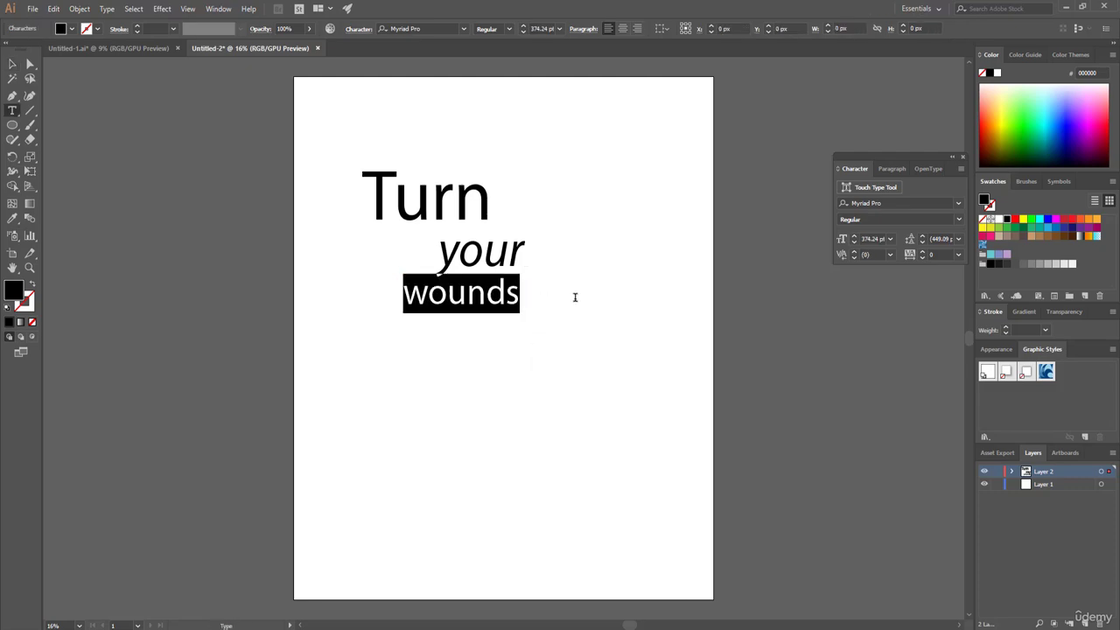
left_click(508, 29)
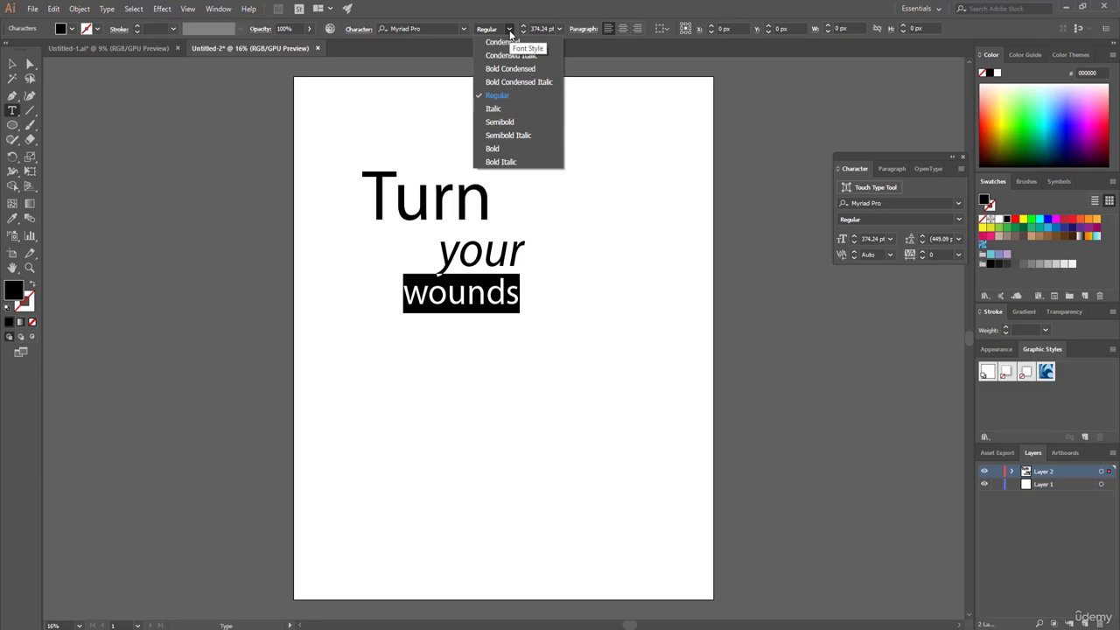
left_click(505, 146)
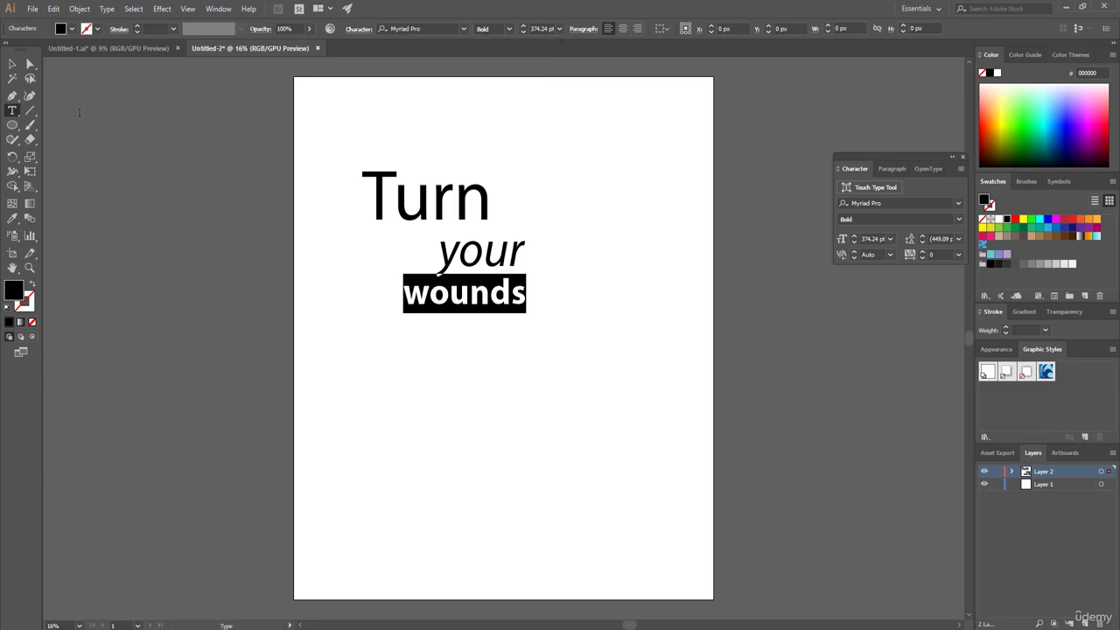
- Shift "wounds" slightly to the right and enlarge it to about 391 pt
left_click(12, 63)
mouse_move(448, 297)
left_mouse_down()
mouse_move(461, 297)
mouse_move(432, 298)
left_mouse_up()
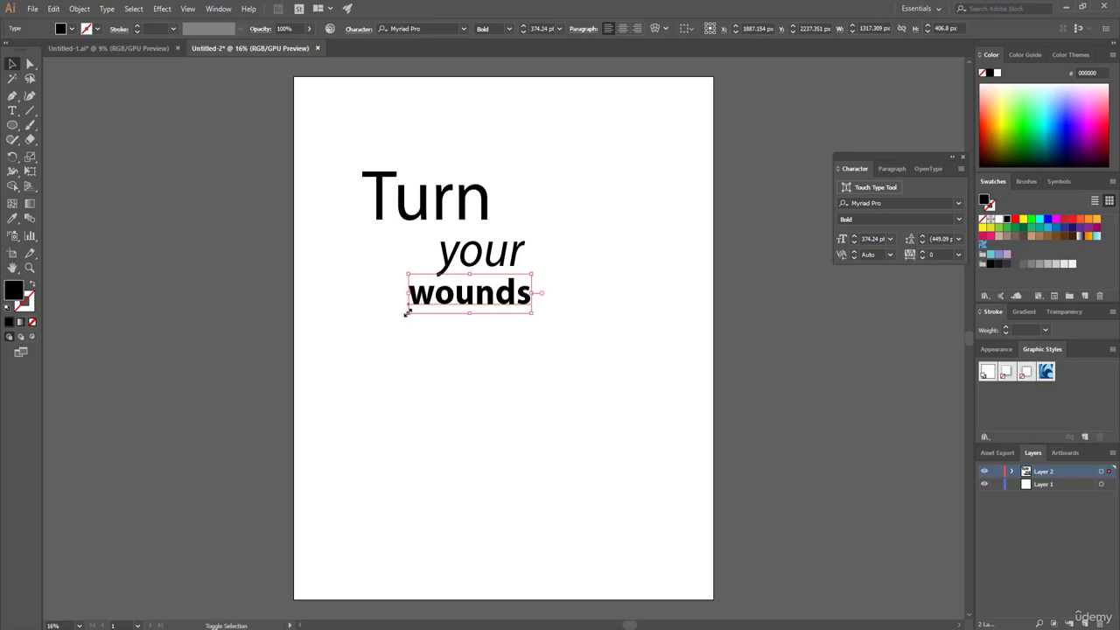
left_click_drag(531, 312, 539, 313)
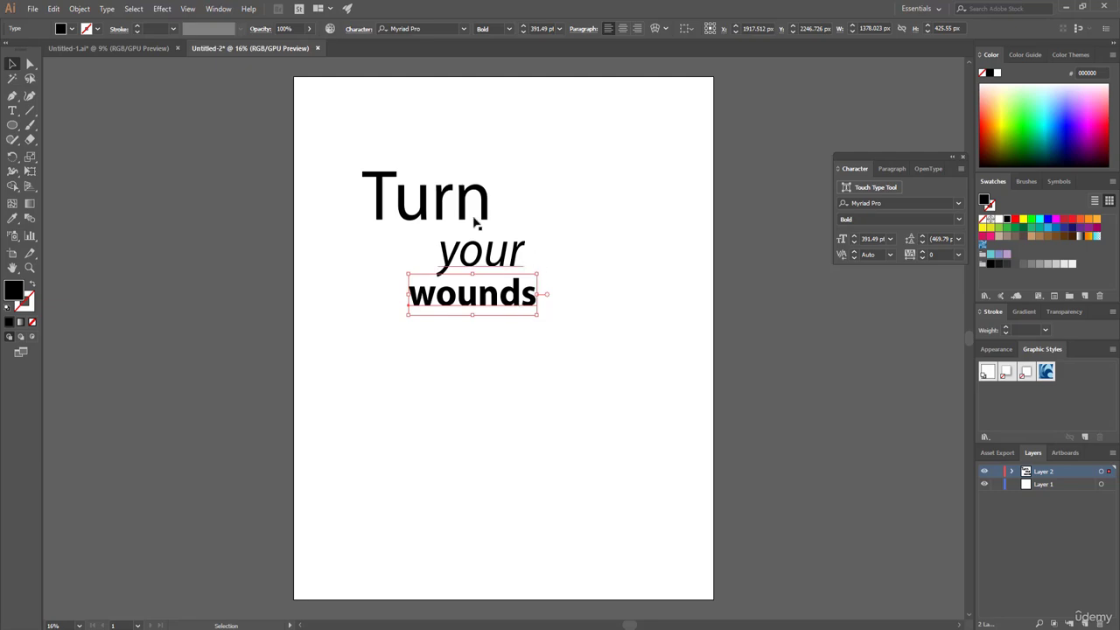
- Change the font style of the word "Turn" to Bold
mouse_move(367, 193)
left_mouse_down()
mouse_move(382, 200)
mouse_move(369, 194)
left_mouse_up()
double_click(369, 194)
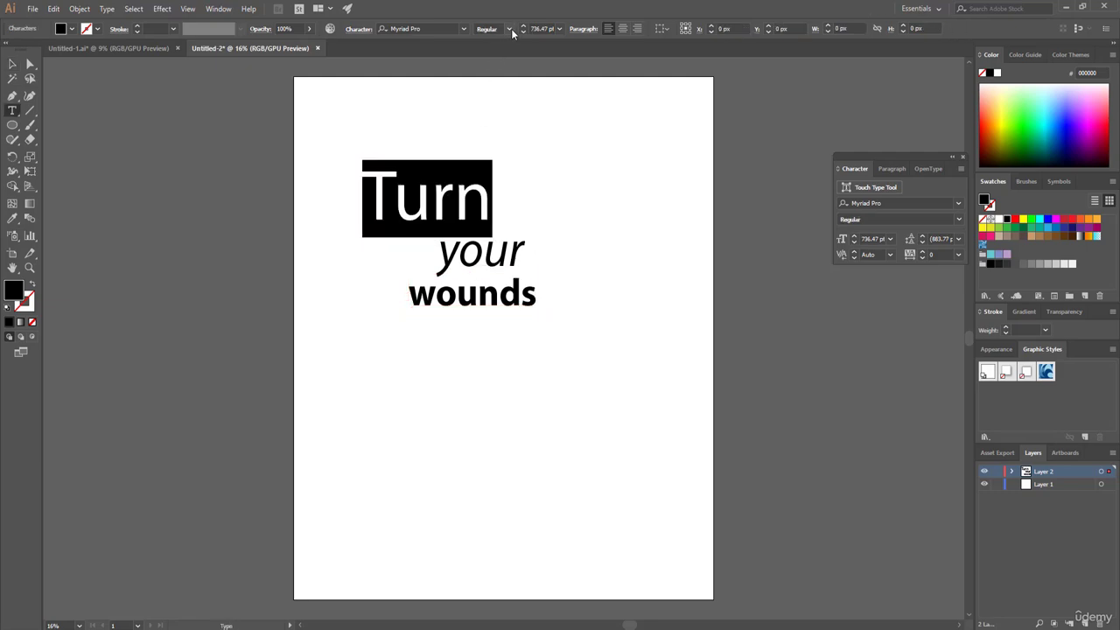
left_click(511, 31)
left_click(502, 152)
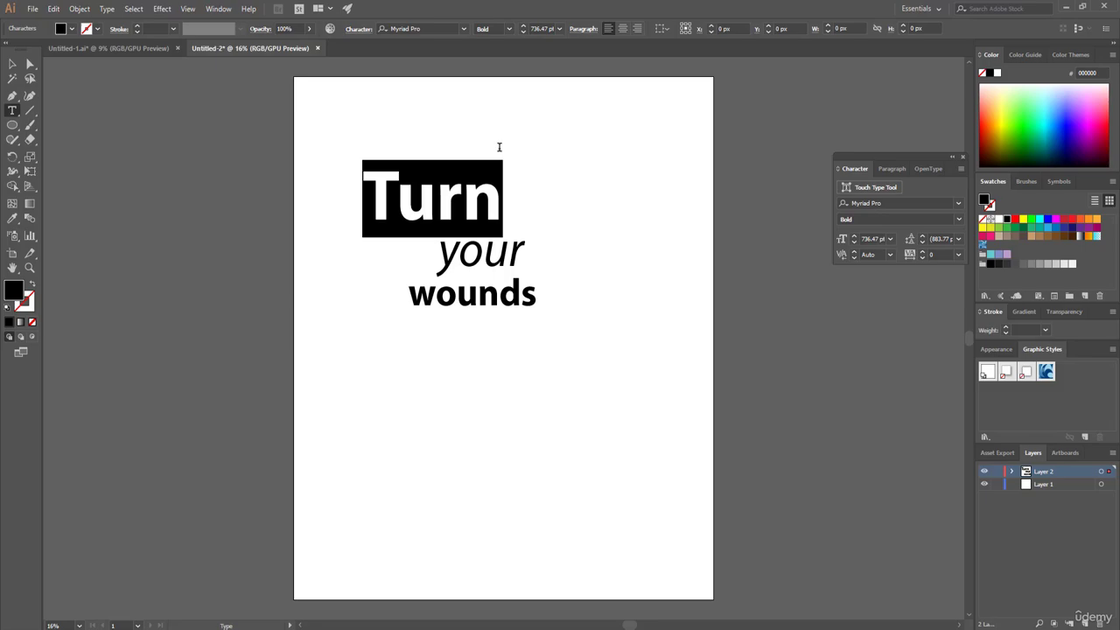
- Add the word "into" in Regular style beneath the right half of "wounds"
left_click(15, 115)
left_click(436, 348)
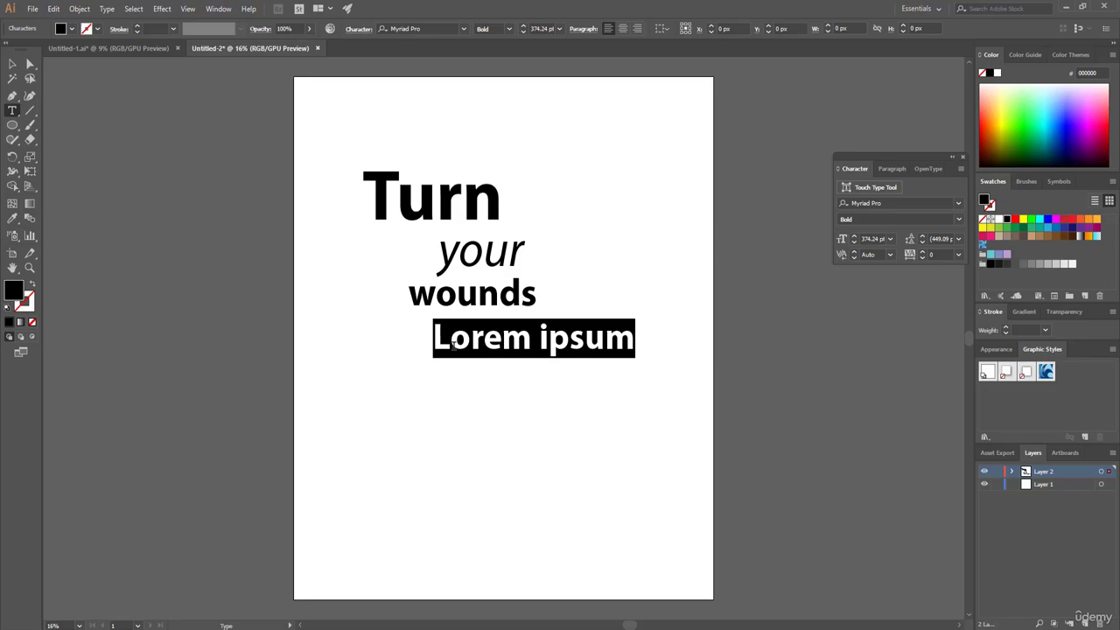
key("BackSpace")
type("I")
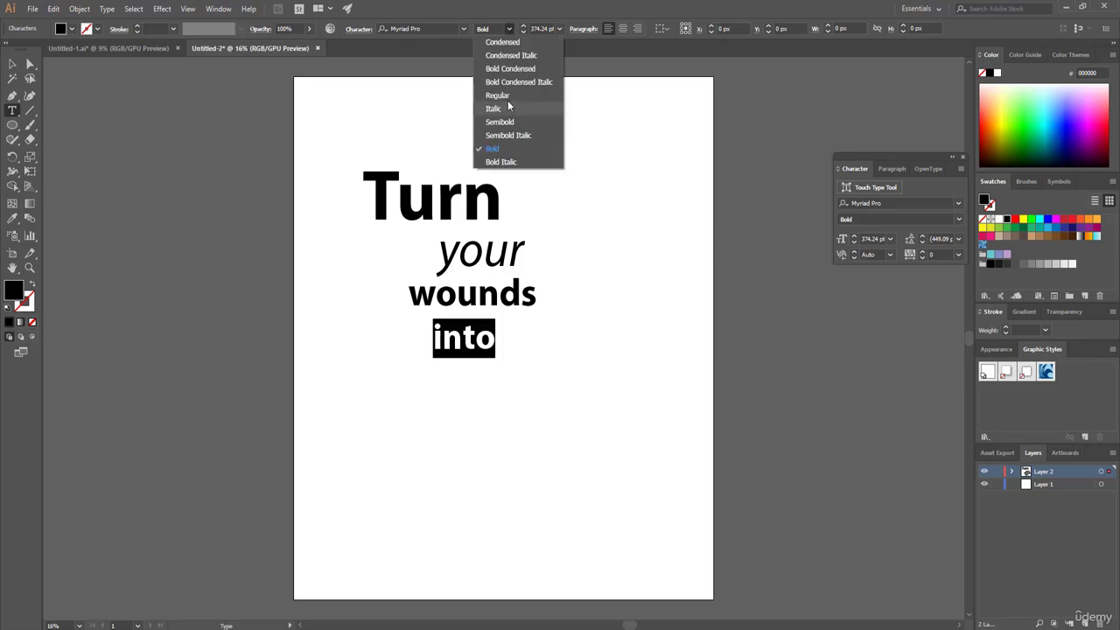
left_click(507, 99)
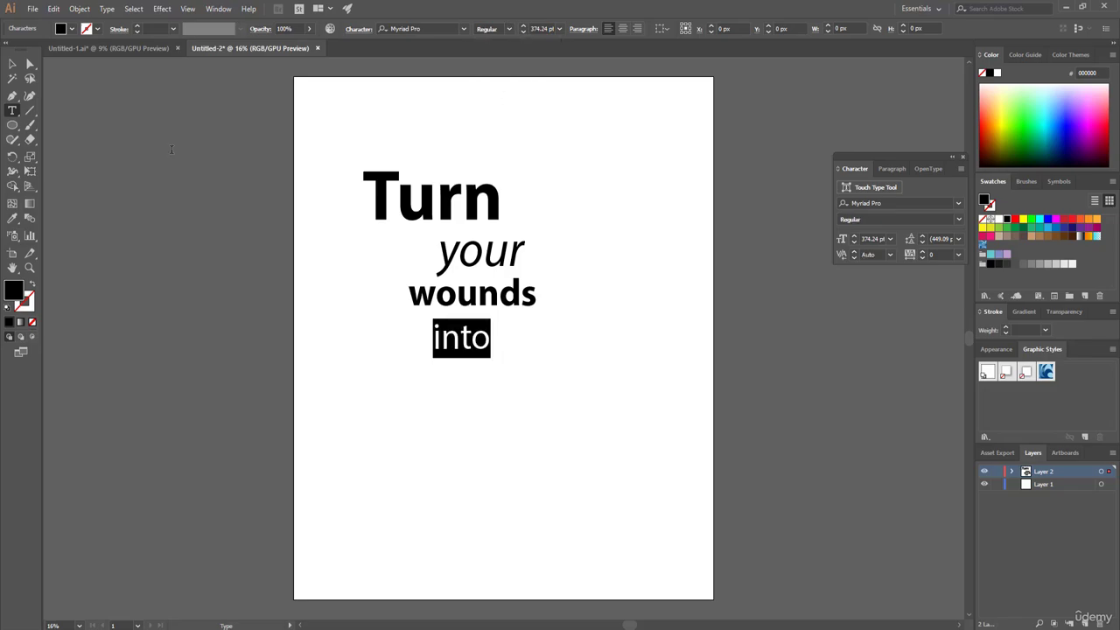
key("Escape")
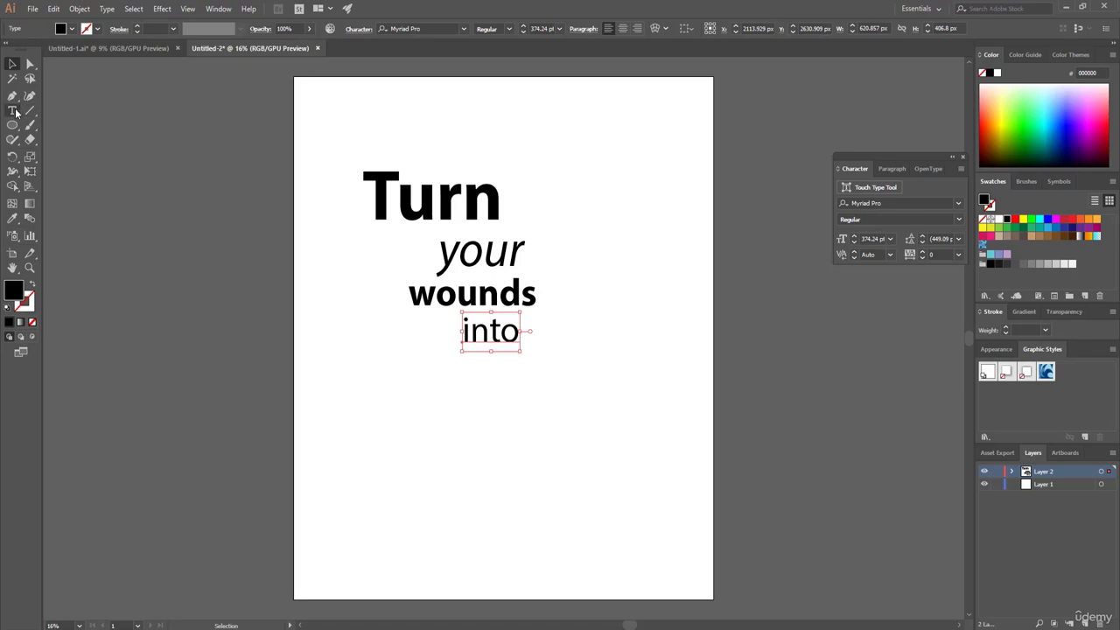
- Add the word "WISDOM" in Bold below "into" and enlarge it to about 448 pt, ending flush with "wounds"
left_click(14, 111)
left_click(386, 393)
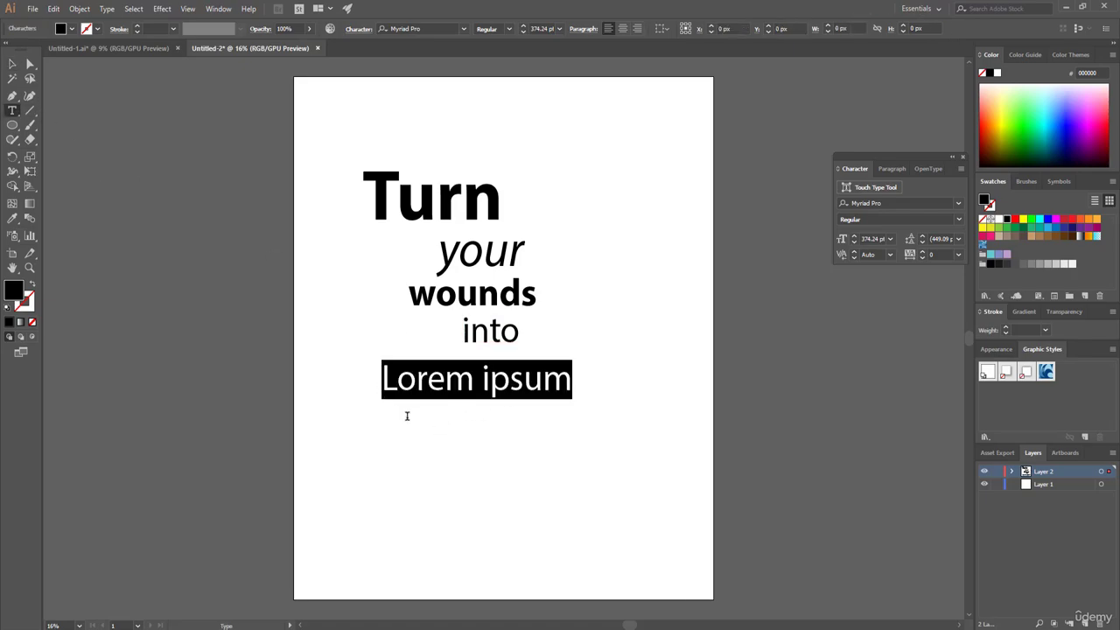
type("WISDOM")
key("ctrl+a")
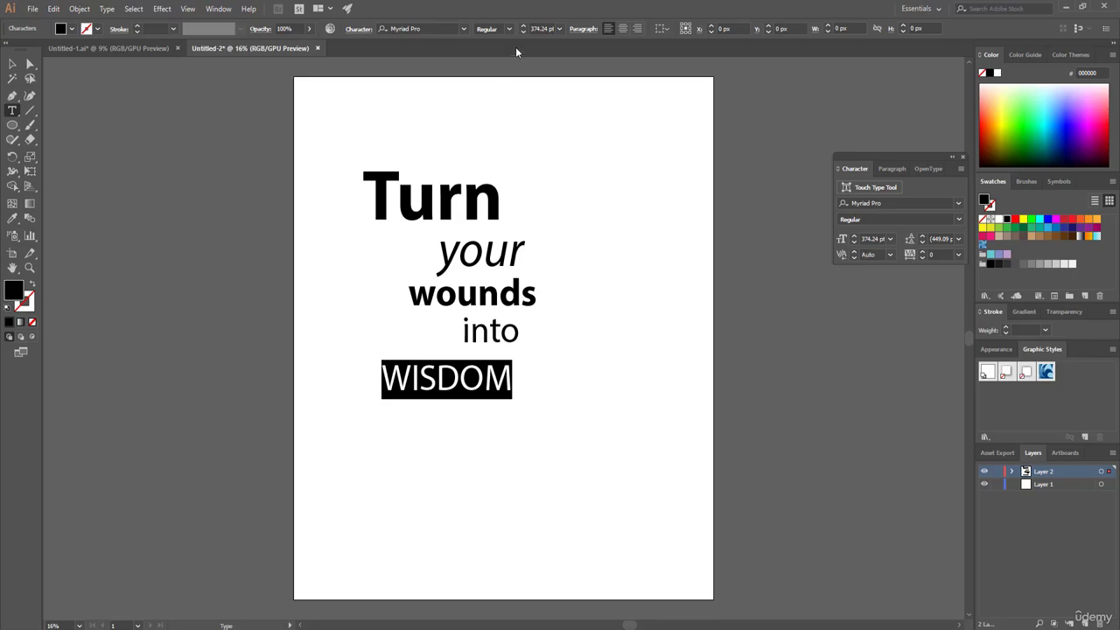
left_click(508, 29)
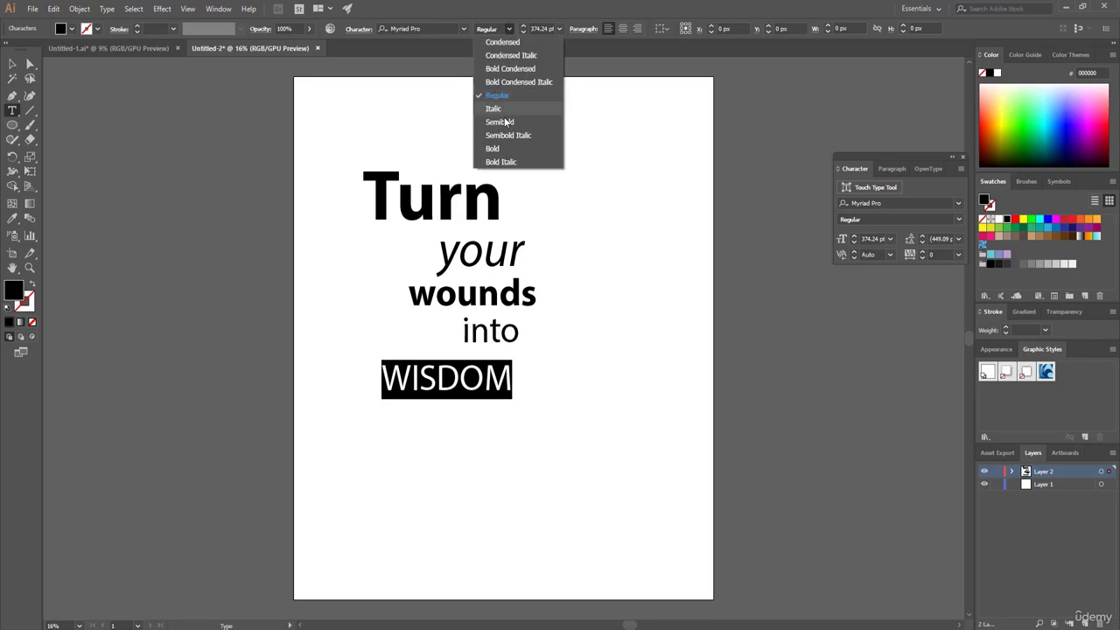
left_click(493, 149)
key("Escape")
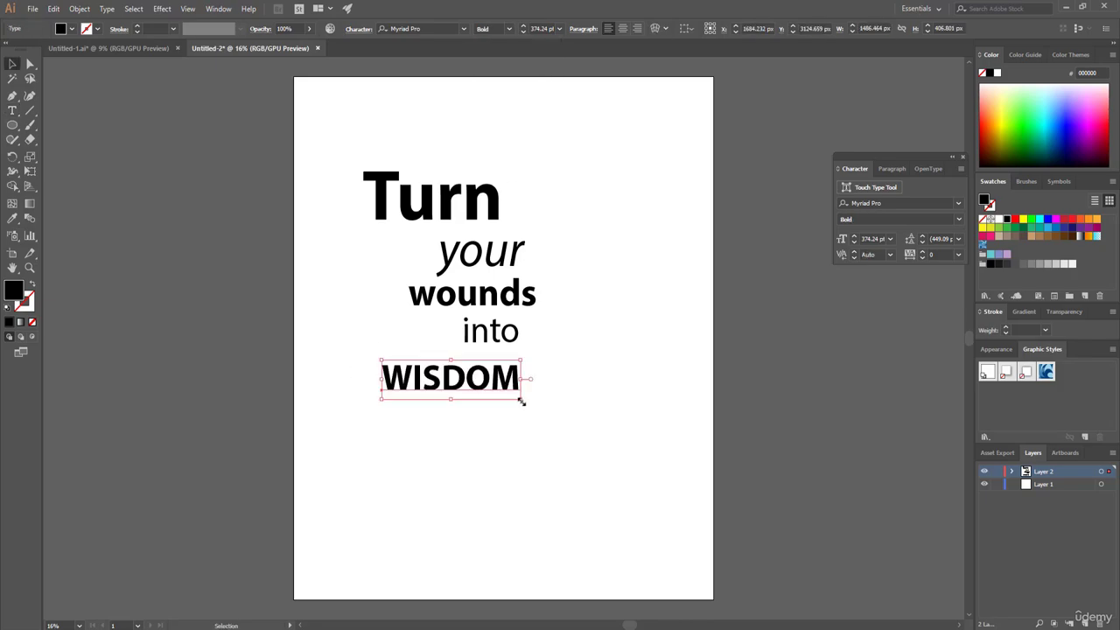
left_click_drag(525, 401, 490, 382)
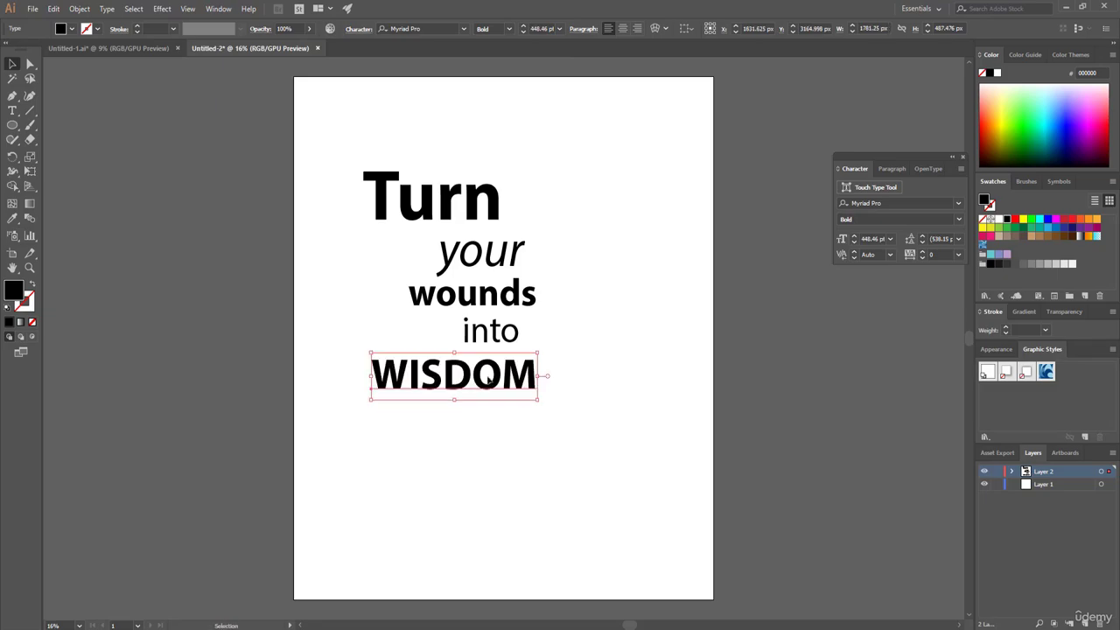
- Select all five words, enlarge them together and position them around the centre of the artboard
left_click_drag(336, 111, 560, 425)
left_click_drag(446, 198, 500, 222)
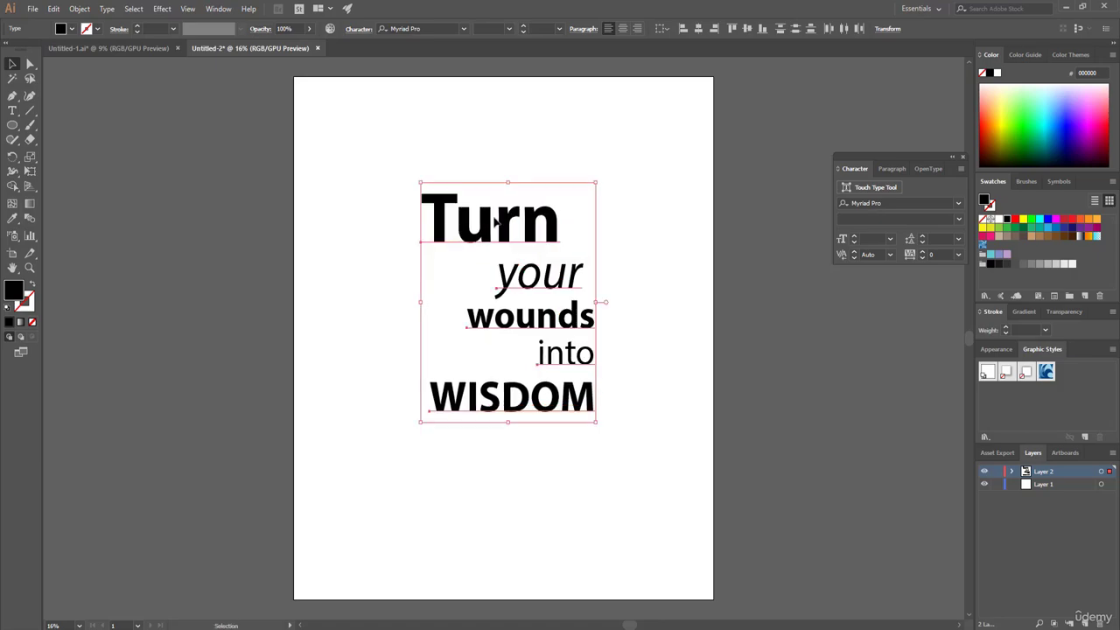
left_click_drag(602, 443, 630, 460)
mouse_move(521, 232)
left_mouse_down()
mouse_move(500, 238)
mouse_move(511, 246)
left_mouse_up()
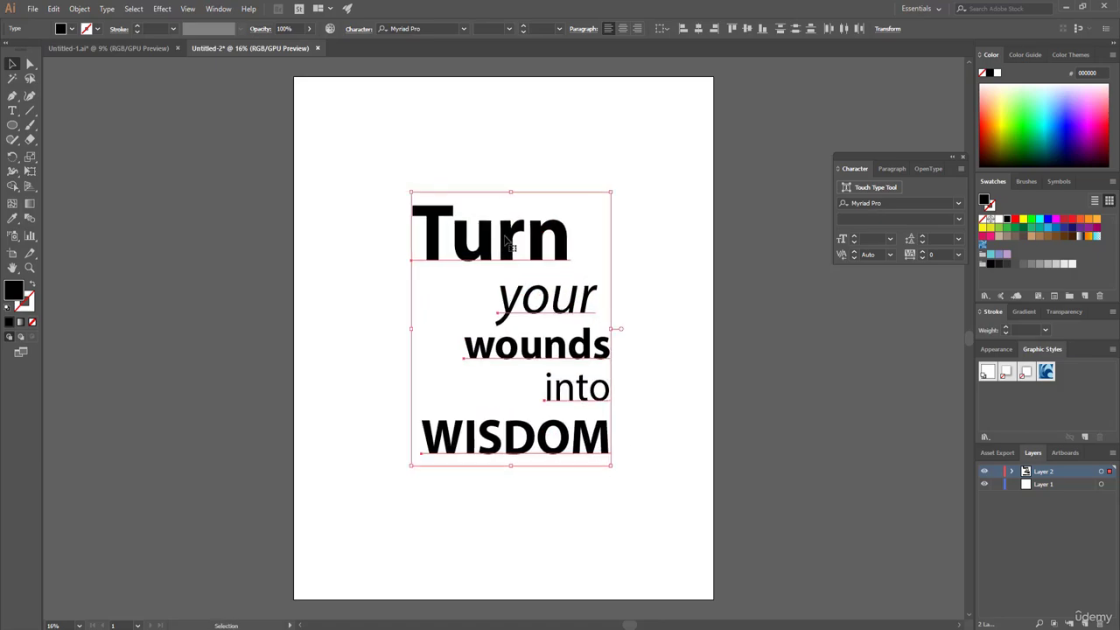
- Convert the five selected words to outlines and deselect them
right_click(506, 241)
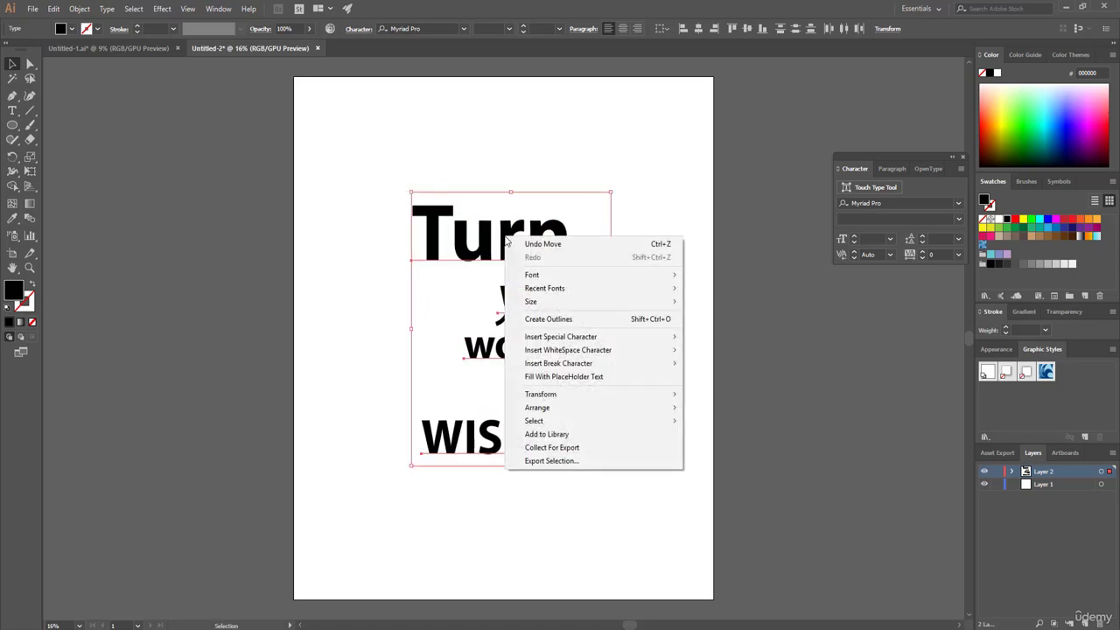
left_click(560, 319)
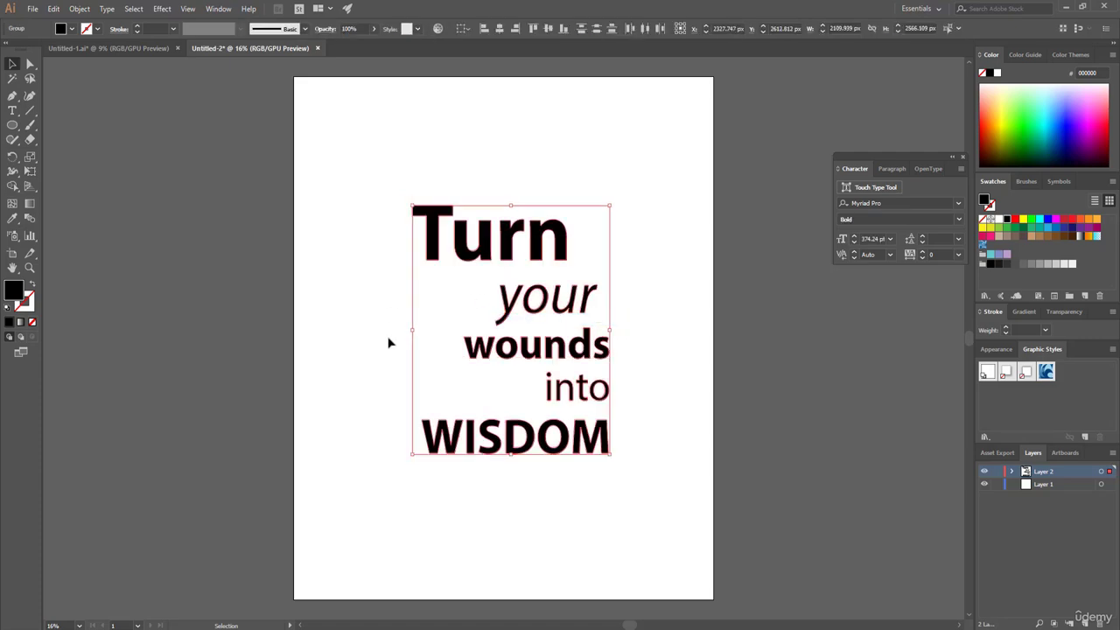
left_click(358, 285)
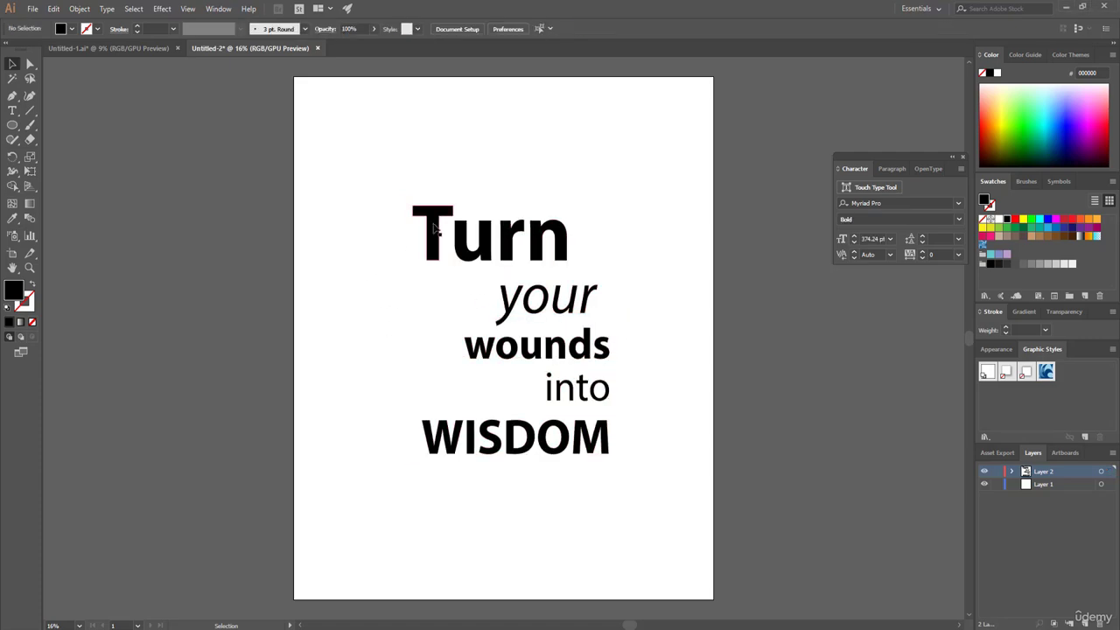
- Move the word "Turn" up and left near the top of the artboard and make it a compound path
left_click_drag(434, 229, 392, 154)
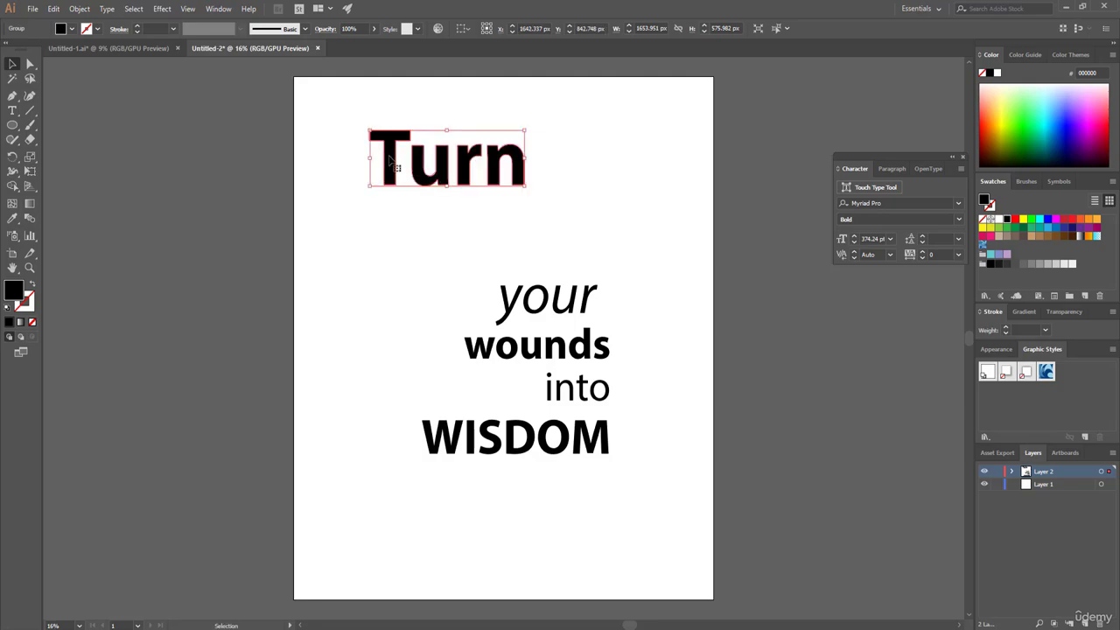
left_click(77, 9)
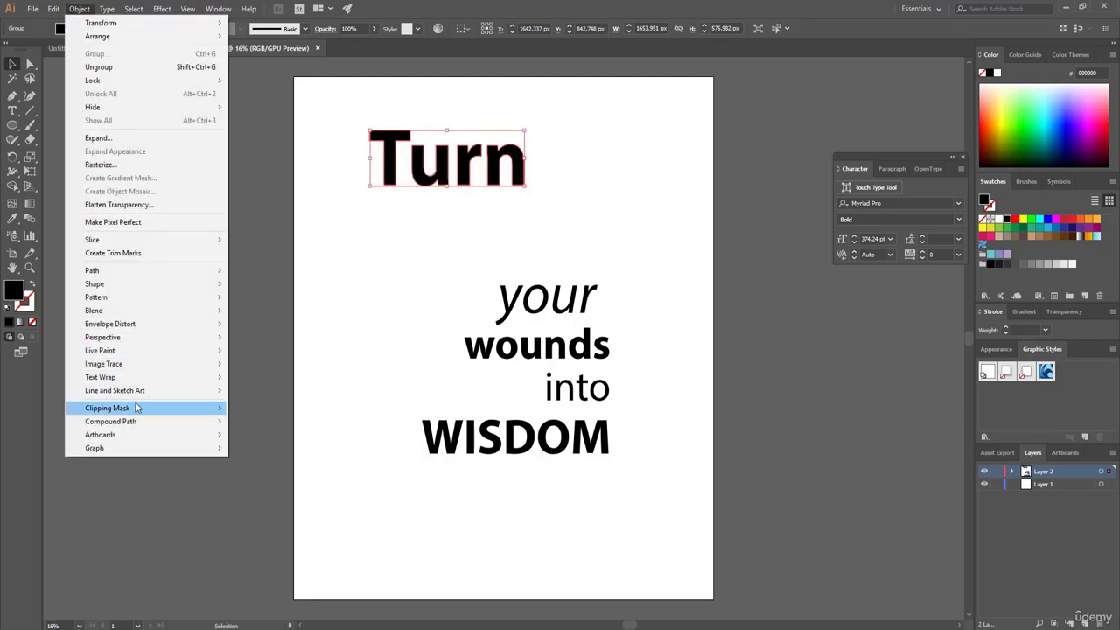
mouse_move(142, 421)
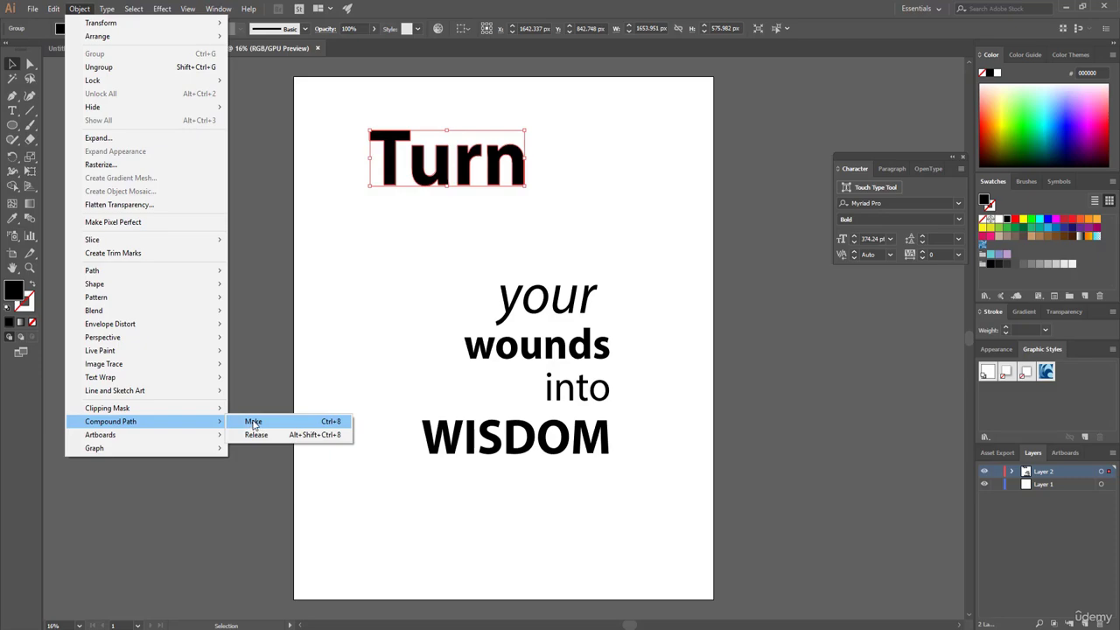
left_click(253, 422)
- Copy the parallelogram line blend from Untitled-1 into Untitled-2 and position it over the word "Turn"
left_click(137, 47)
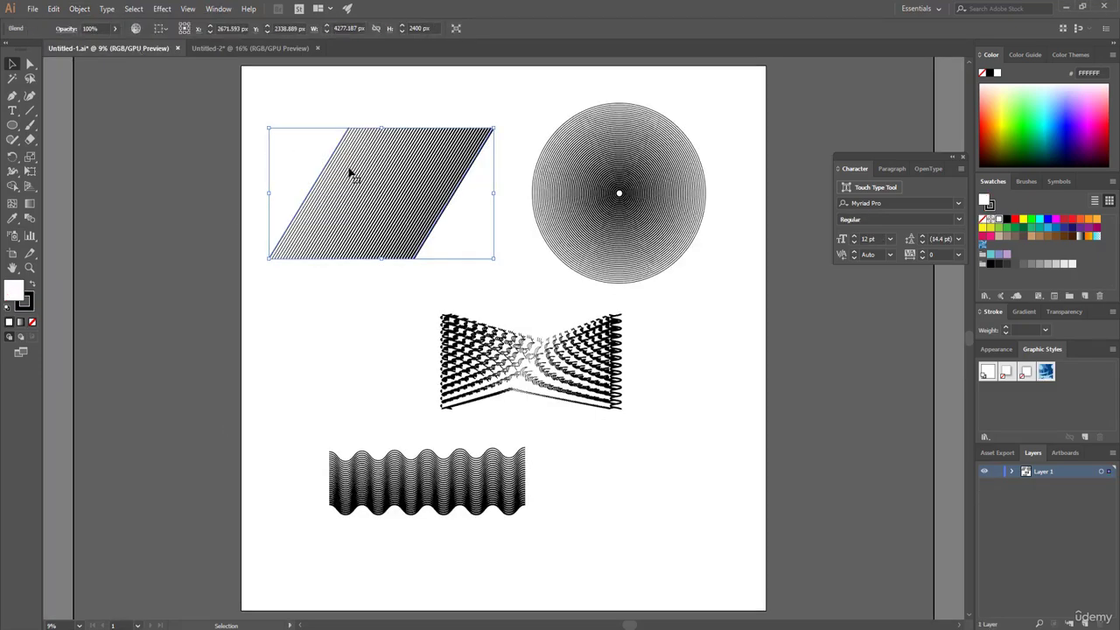
left_click_drag(260, 91, 503, 270)
key("a")
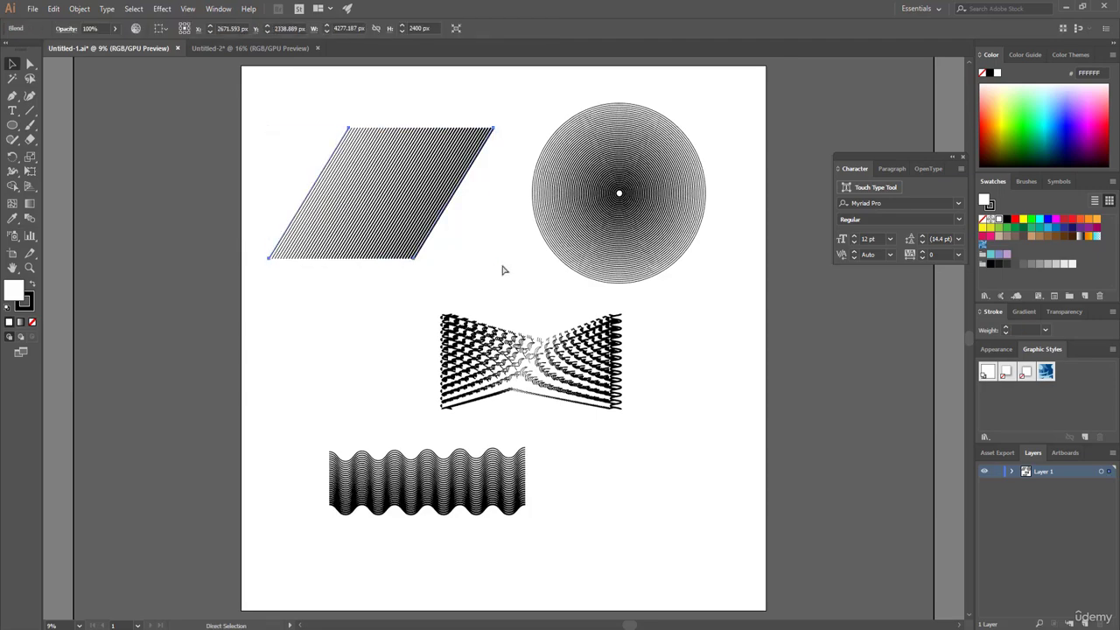
key("v")
left_click(250, 48)
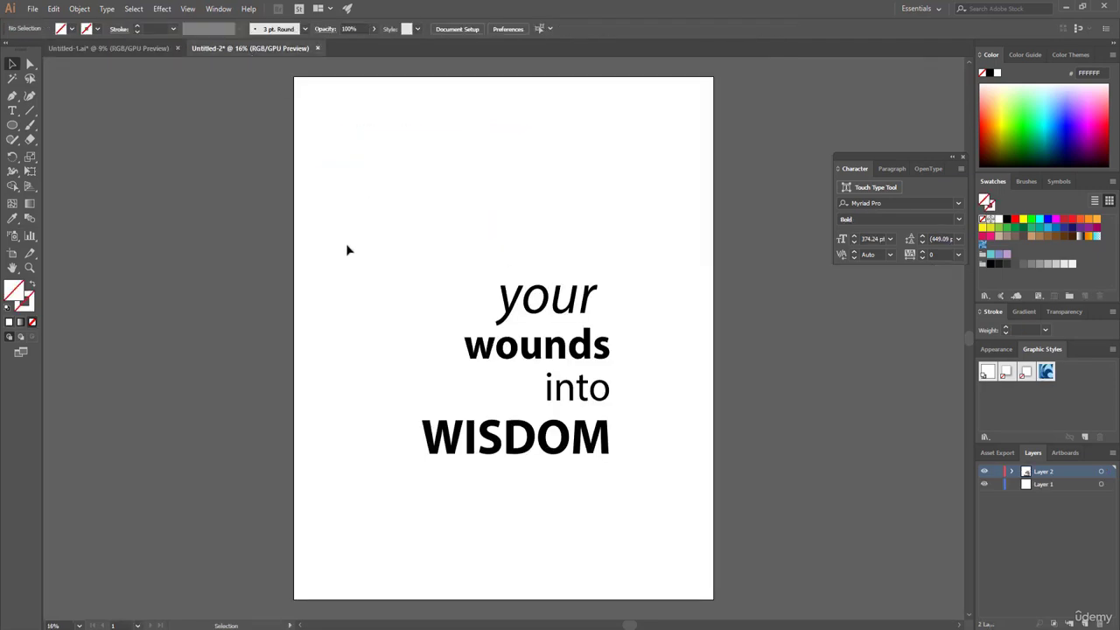
key("ctrl+v")
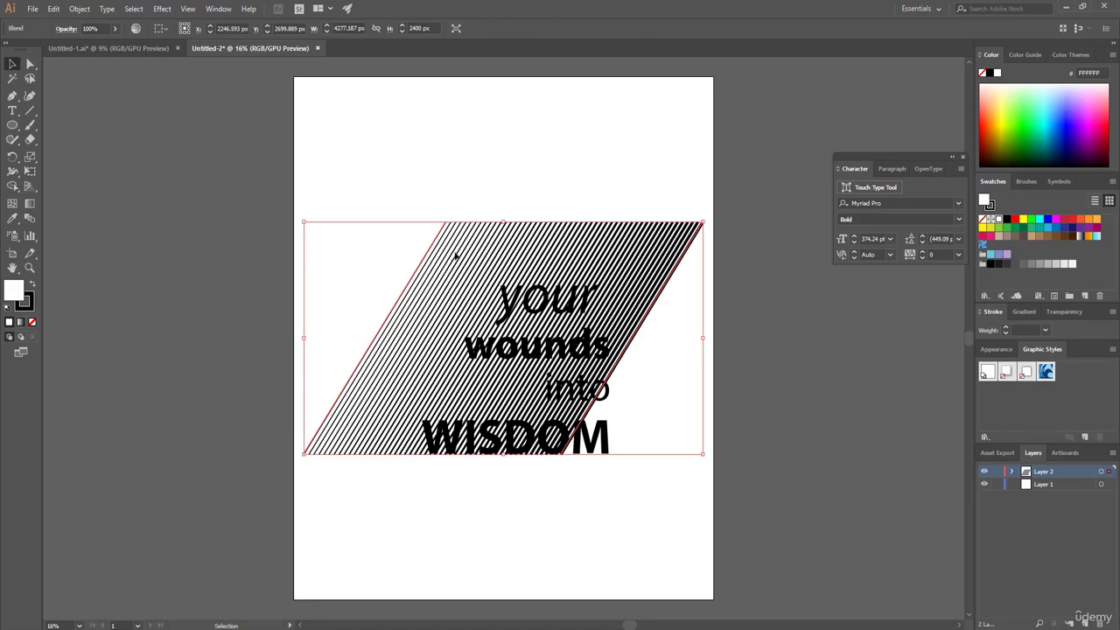
left_click_drag(455, 255, 395, 105)
- Bring the "Turn" compound path to the front and use it as a clipping mask on the parallelogram blend
left_click(438, 163)
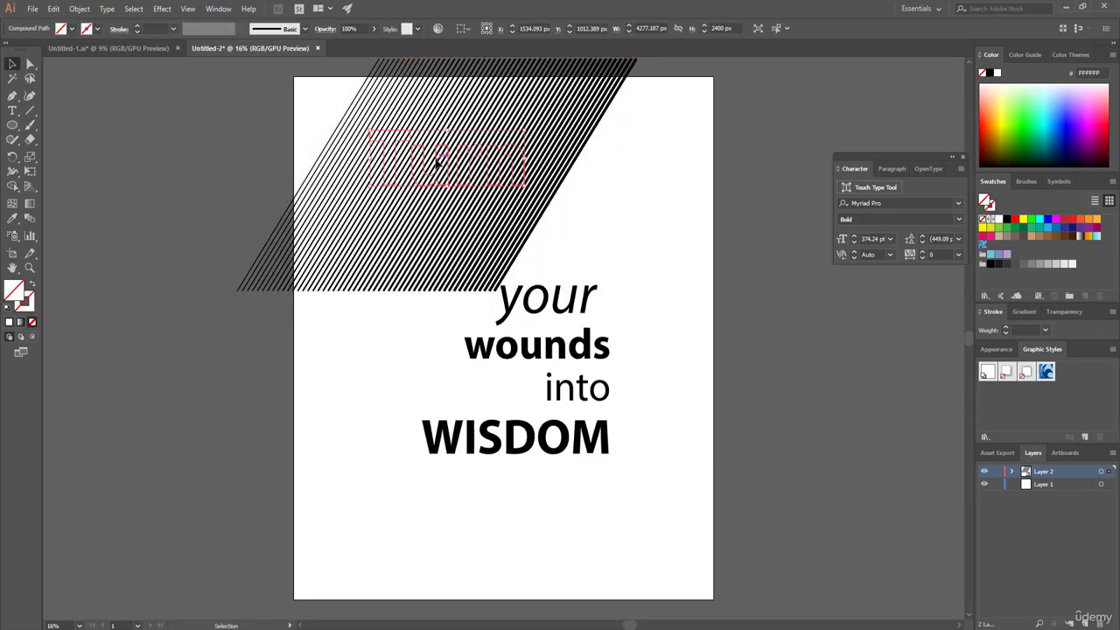
left_click(80, 9)
mouse_move(93, 37)
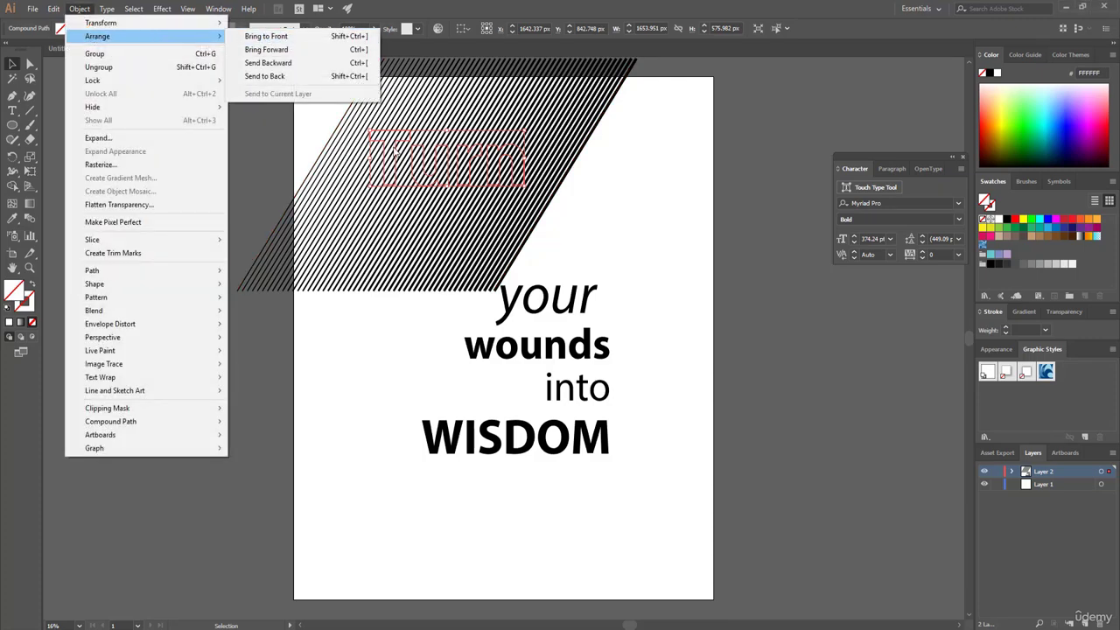
left_click(261, 38)
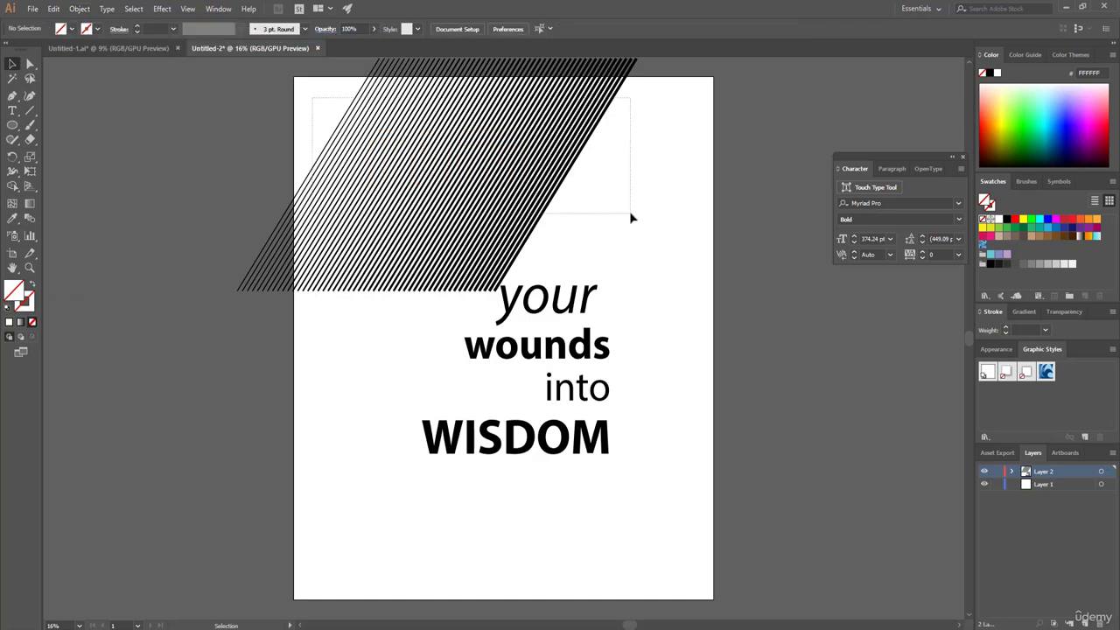
left_click(614, 234)
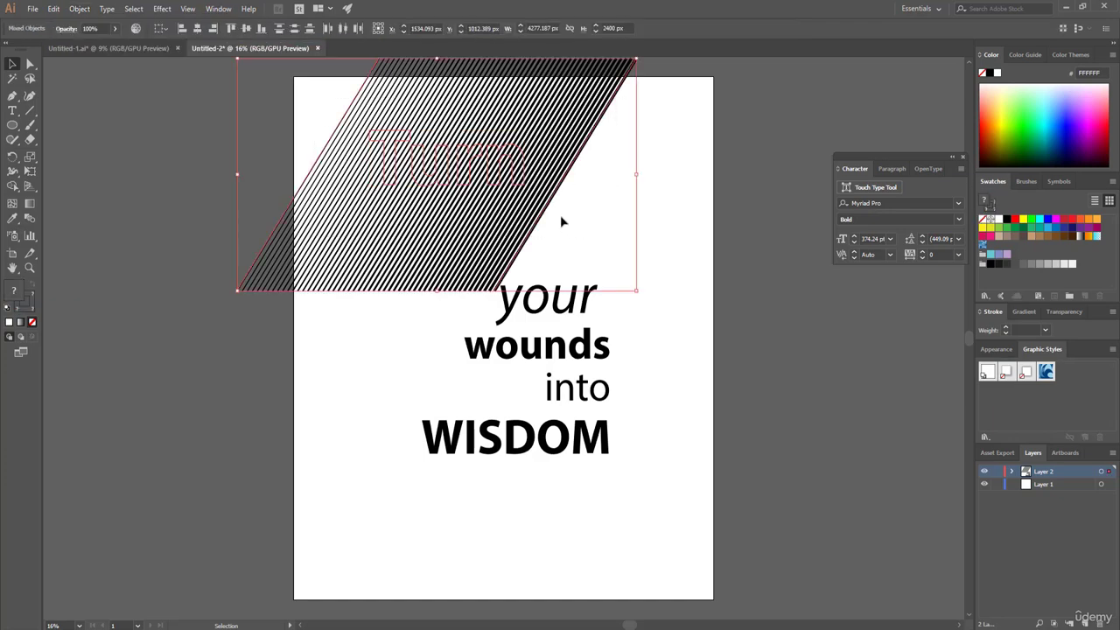
right_click(418, 175)
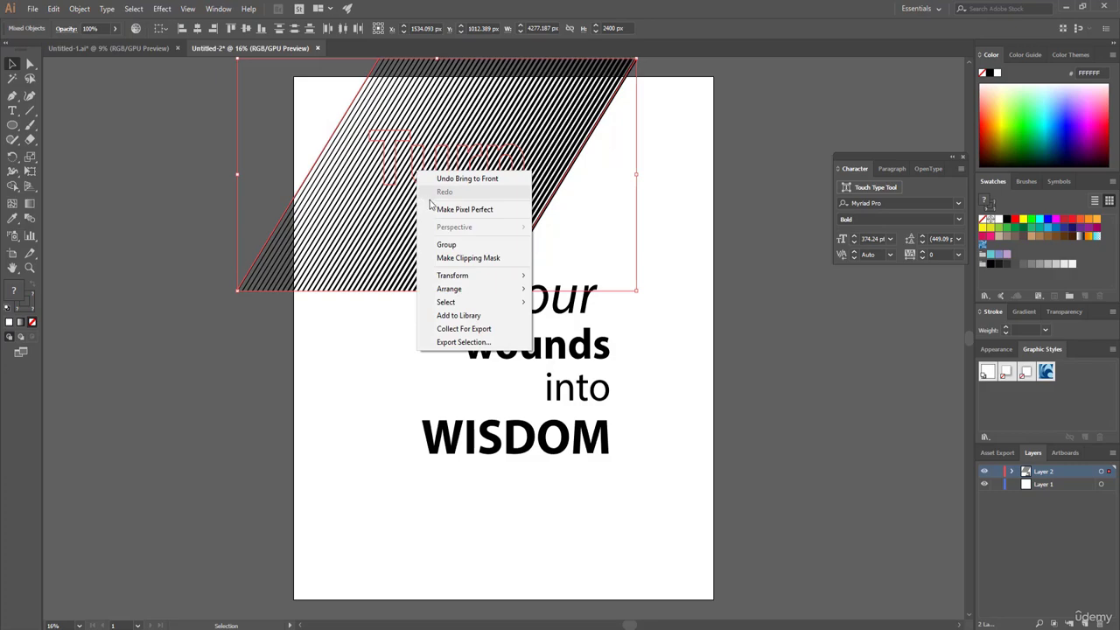
left_click(464, 259)
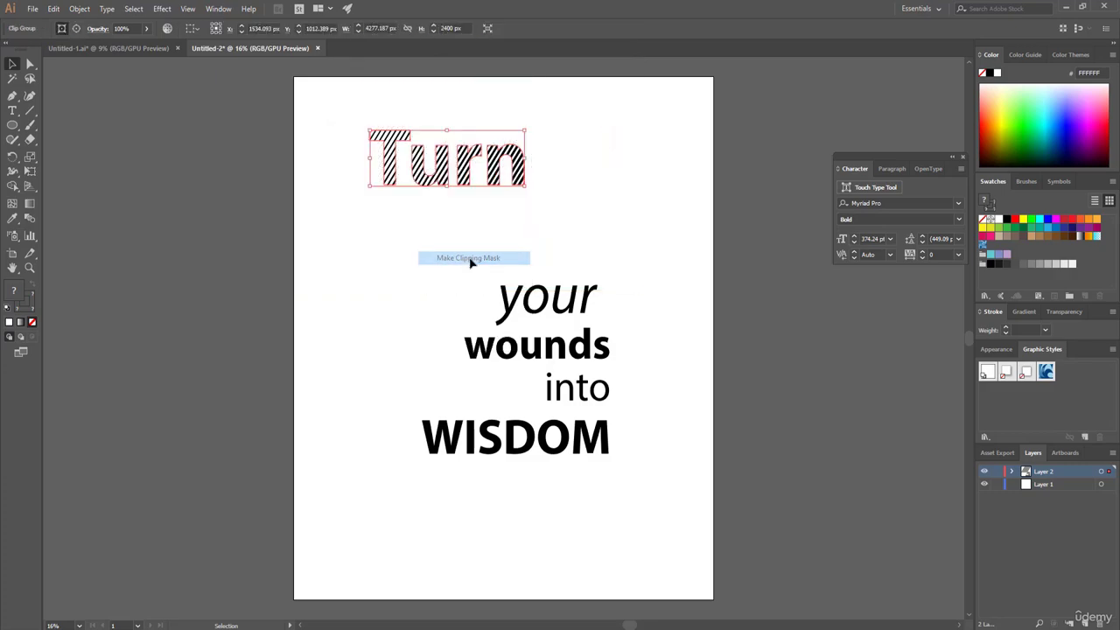
left_click(389, 229)
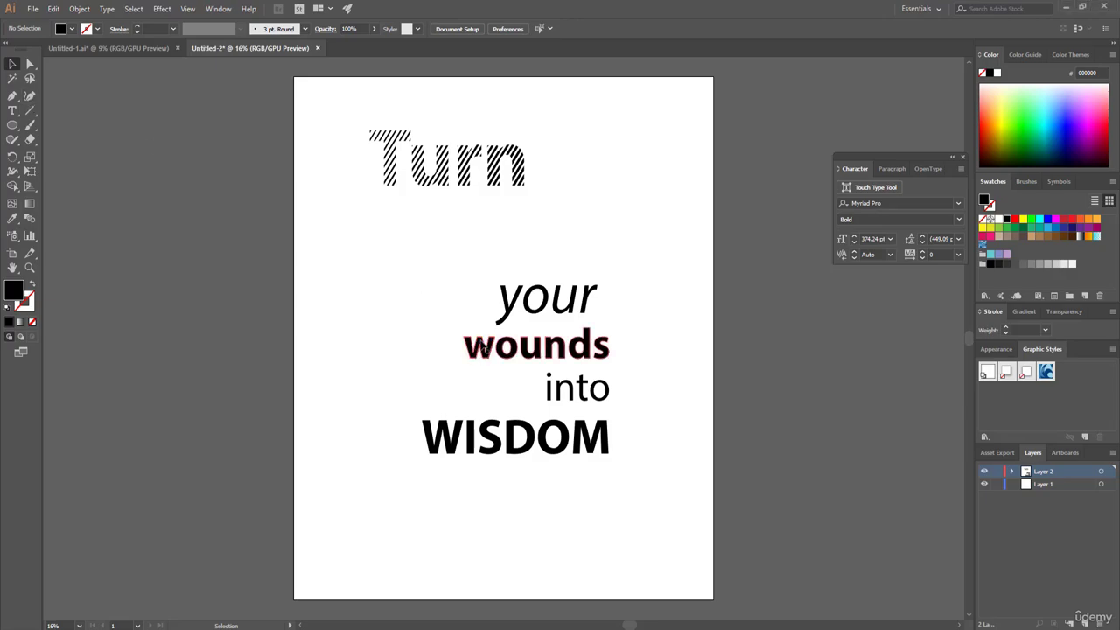
- Move the word "wounds" up and left into the gap below "Turn" and make it a compound path
left_click_drag(490, 347, 367, 264)
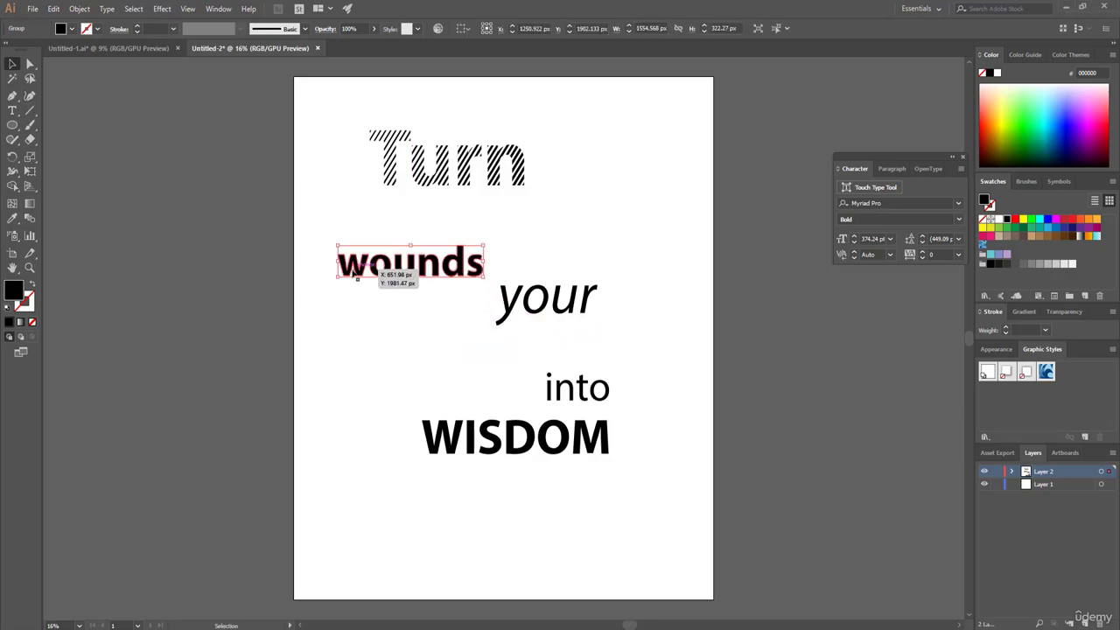
left_click(79, 9)
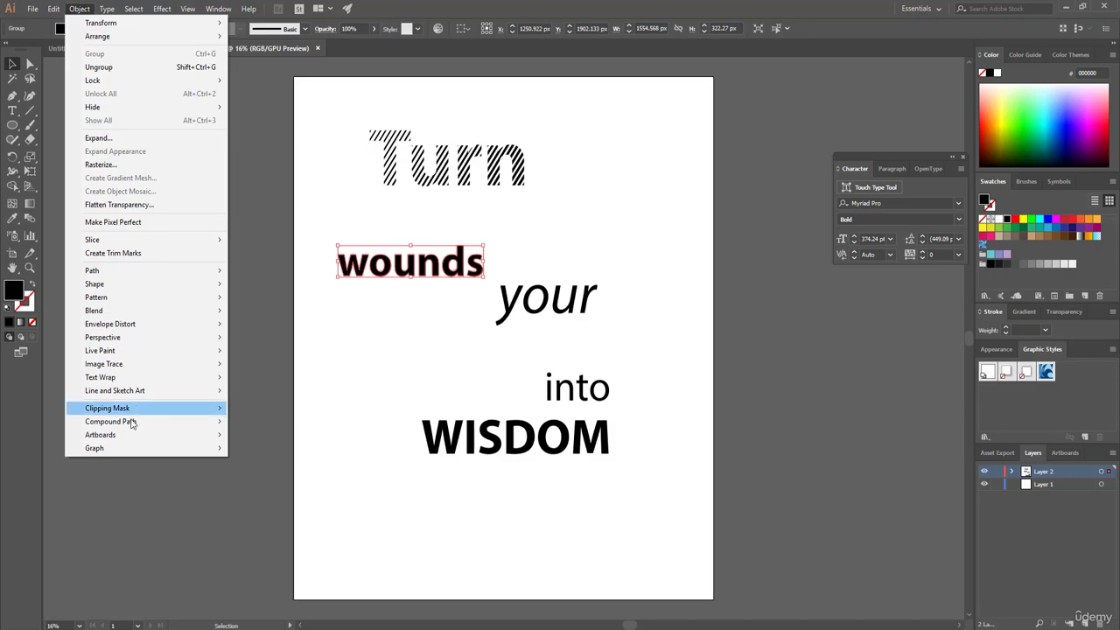
mouse_move(132, 428)
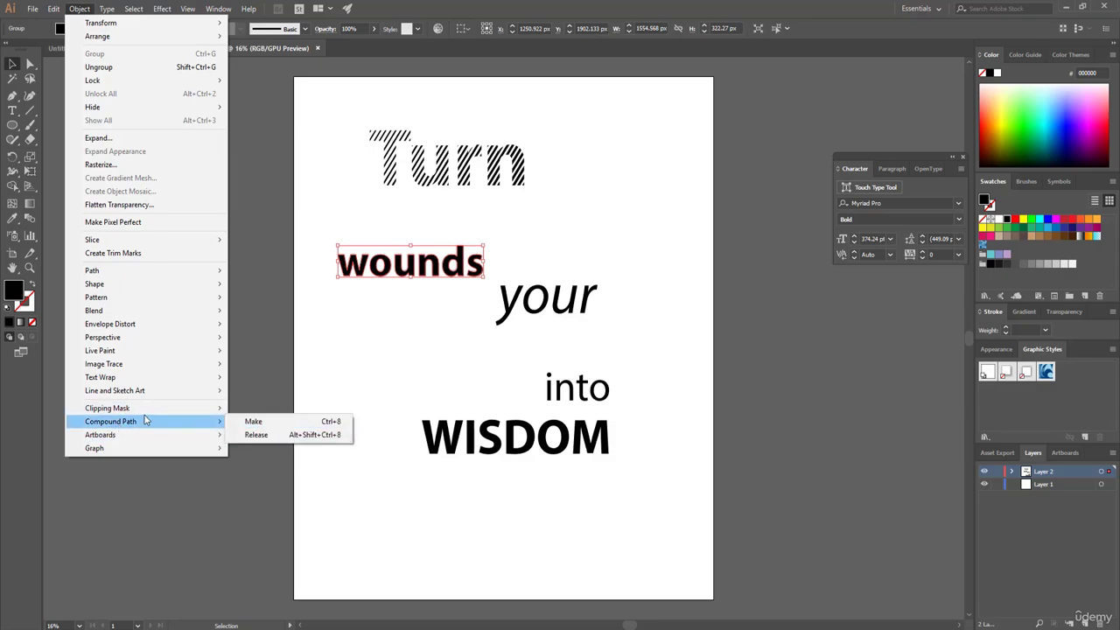
left_click(254, 421)
- Copy the circular line blend from Untitled-1 into Untitled-2, shrink it to about 2802 px wide and place it over "wounds"
left_click(159, 49)
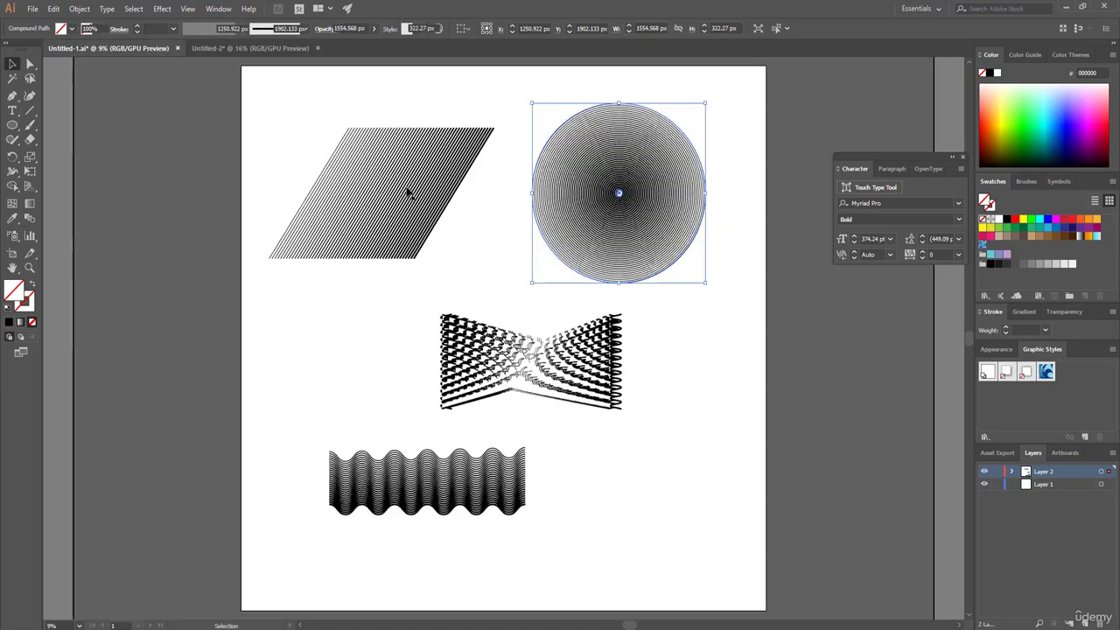
left_click(507, 102)
left_click(686, 178)
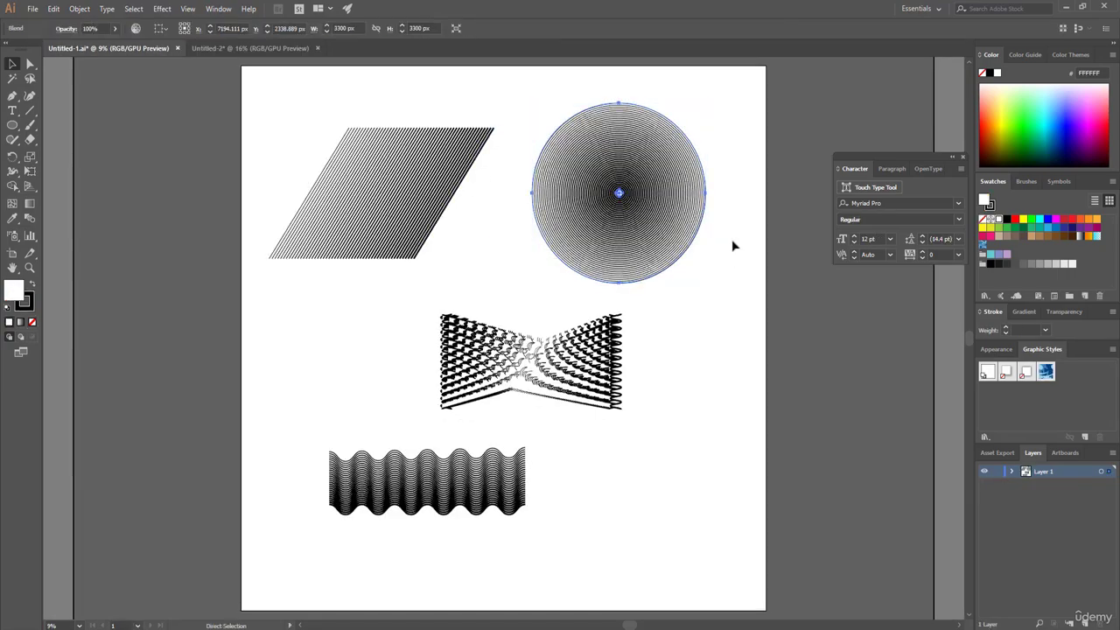
left_click(281, 49)
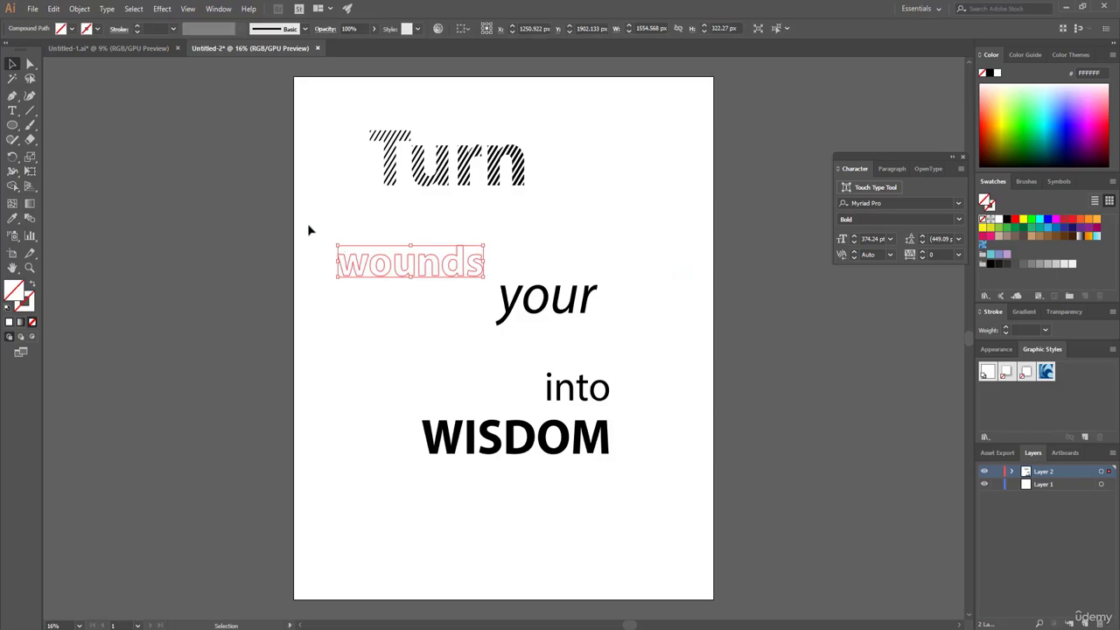
key("ctrl+v")
left_click_drag(446, 280, 348, 243)
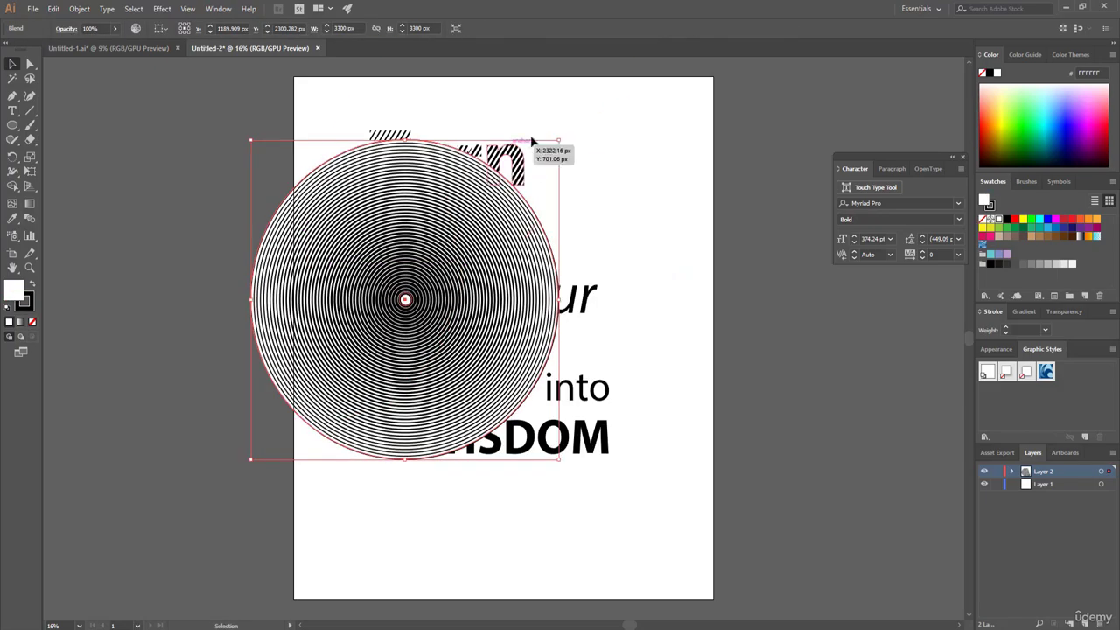
left_click_drag(559, 146, 513, 190)
left_click_drag(438, 260, 449, 241)
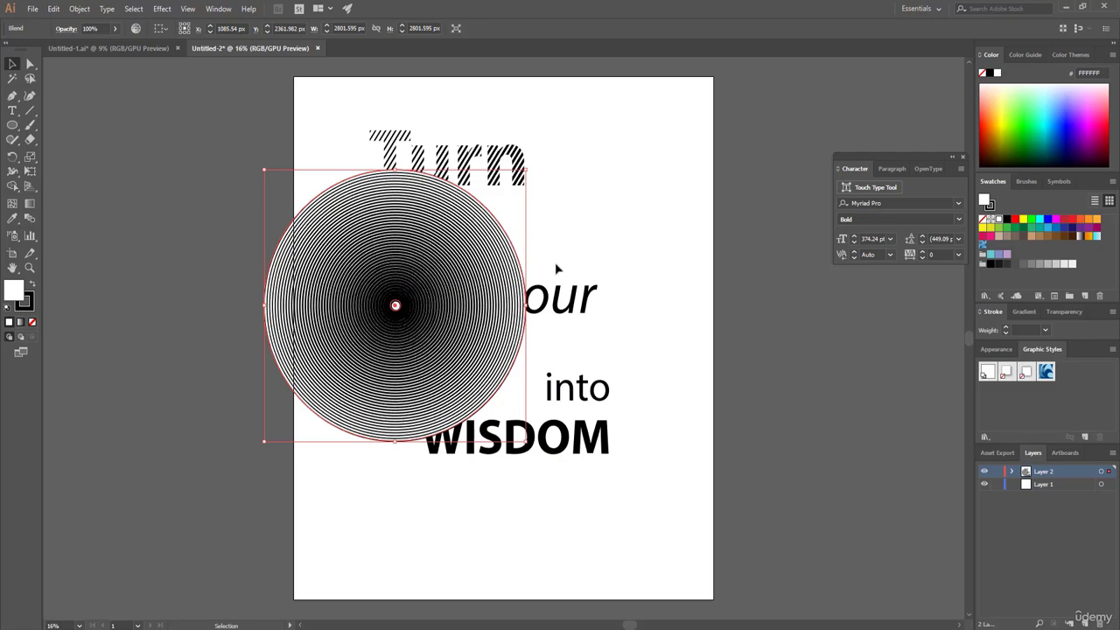
- Move the word "your" down and right, clear of the circular blend, and send the blend to the back
left_click_drag(557, 297, 633, 350)
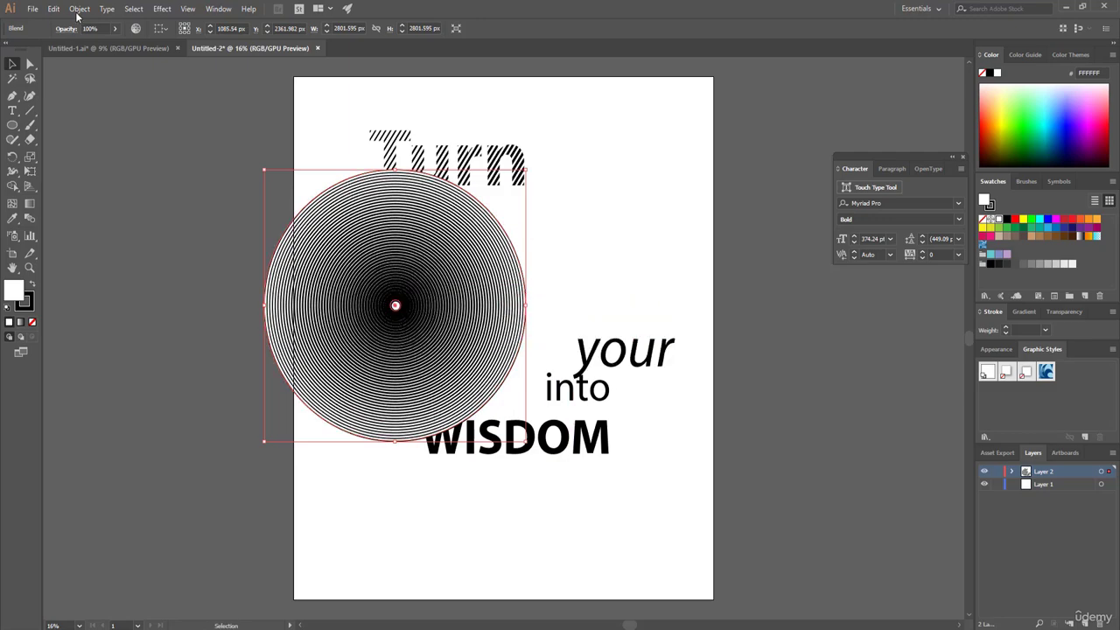
left_click(79, 8)
mouse_move(96, 41)
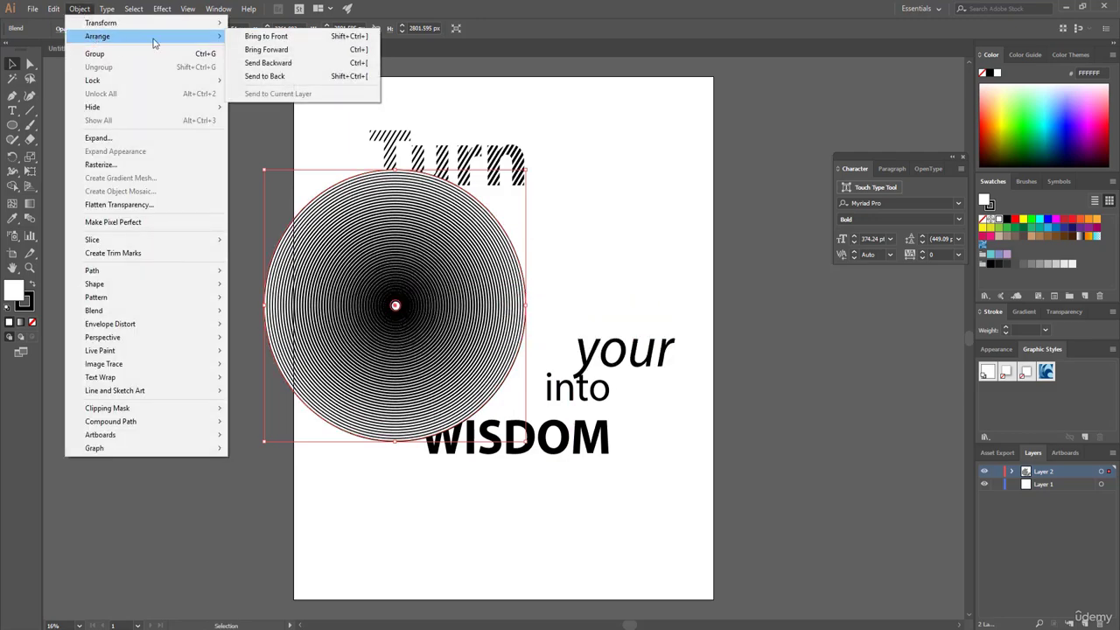
left_click(279, 77)
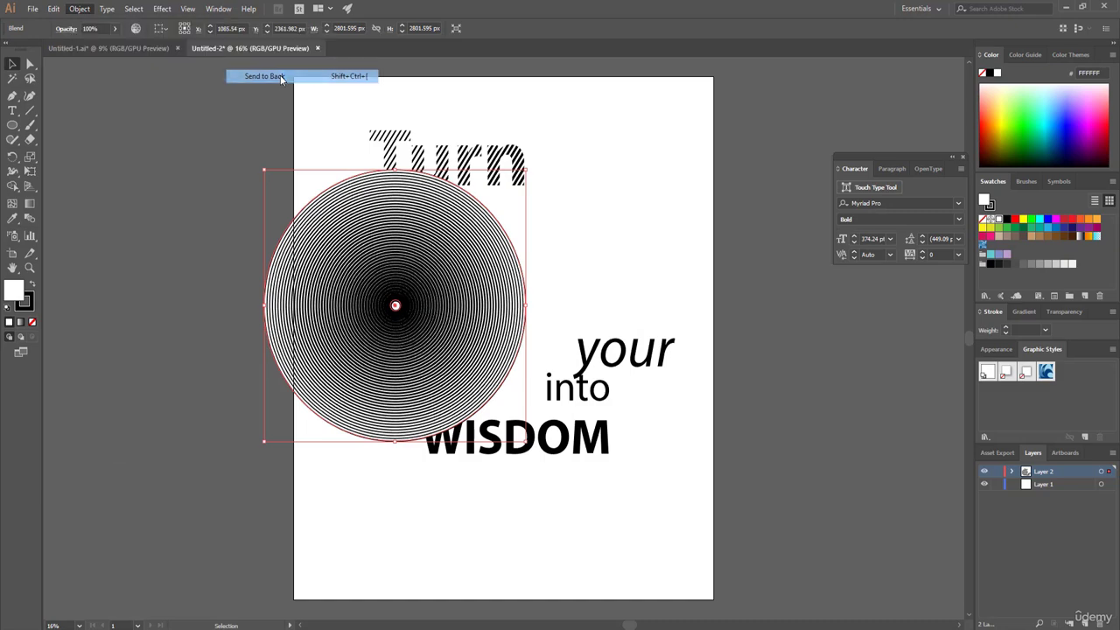
- Select the circular blend with the "wounds" outline and make a clipping mask from them
left_click(569, 283)
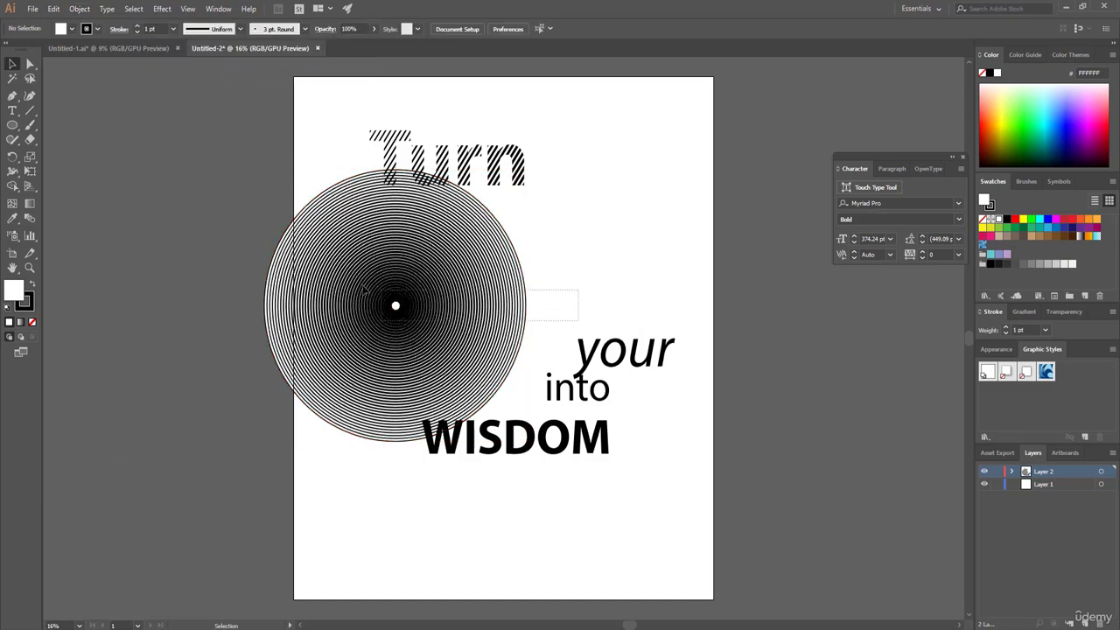
left_click(302, 253)
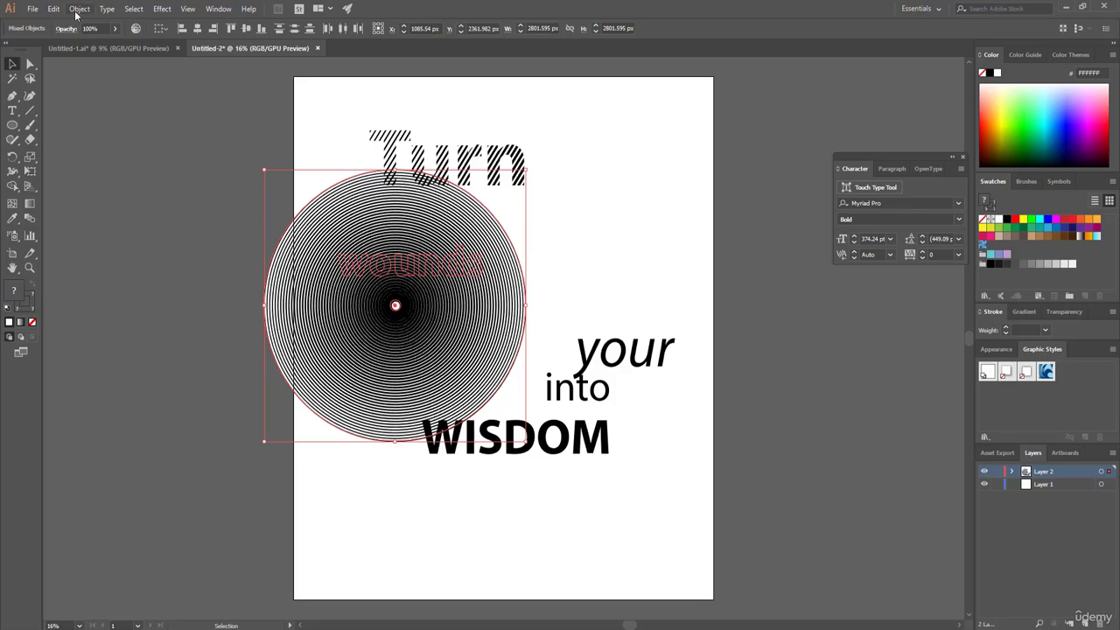
right_click(388, 265)
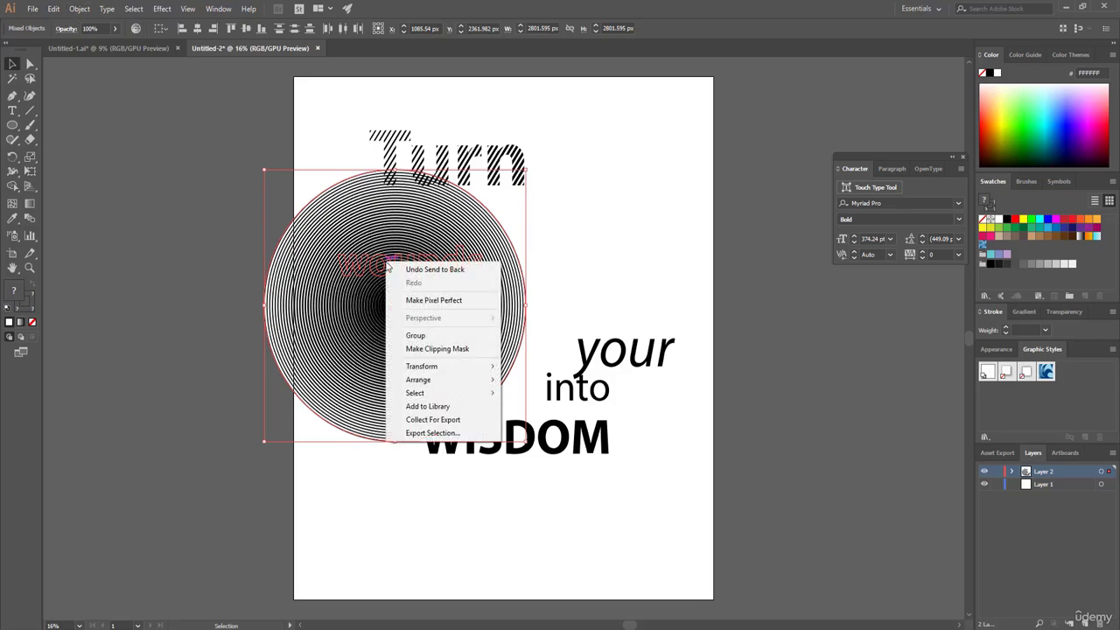
left_click(428, 349)
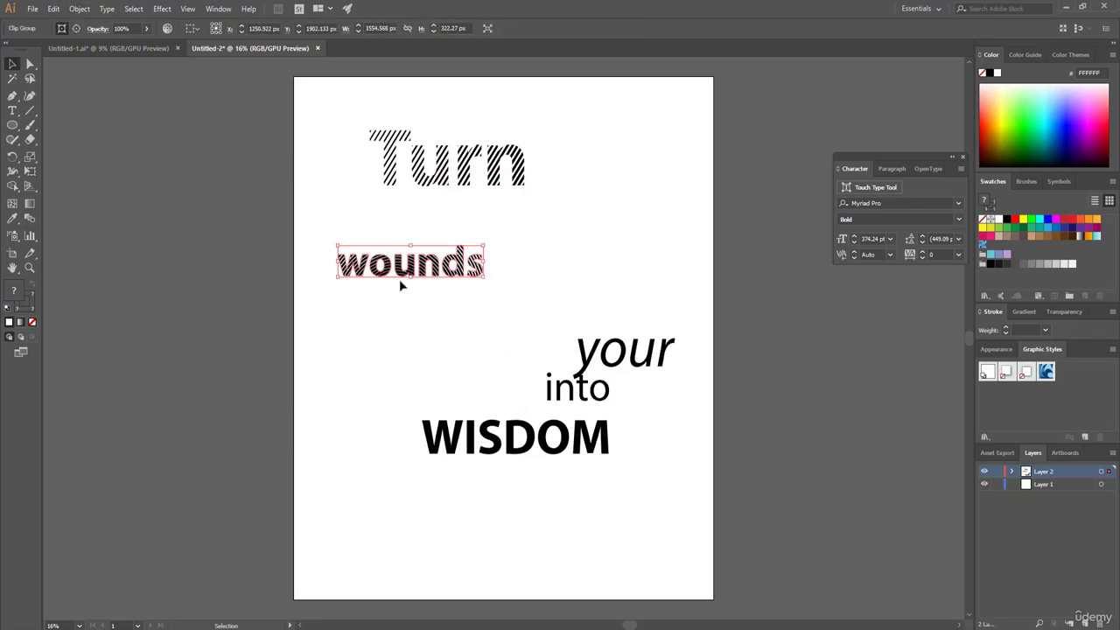
- Rearrange the middle words so "your" sits below "Turn", "wounds" beneath it, and "into" slightly higher above "WISDOM"
left_click(427, 268)
left_click_drag(411, 269, 507, 301)
left_click_drag(612, 350, 487, 243)
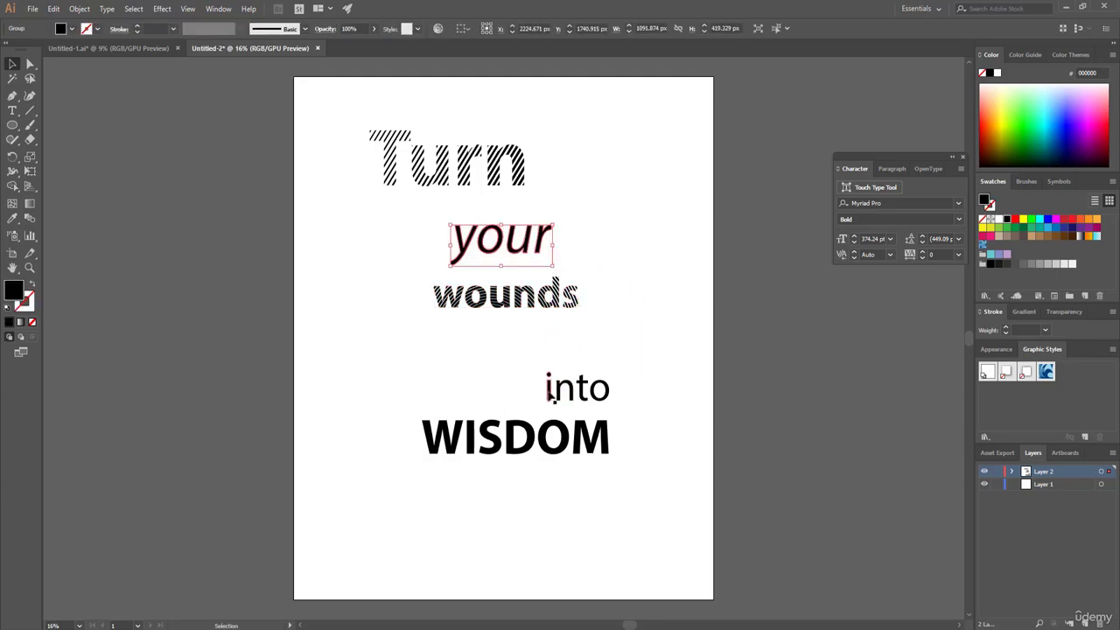
left_click_drag(550, 395, 541, 365)
left_click(352, 303)
- Make the word "WISDOM" a compound path
left_click(427, 441)
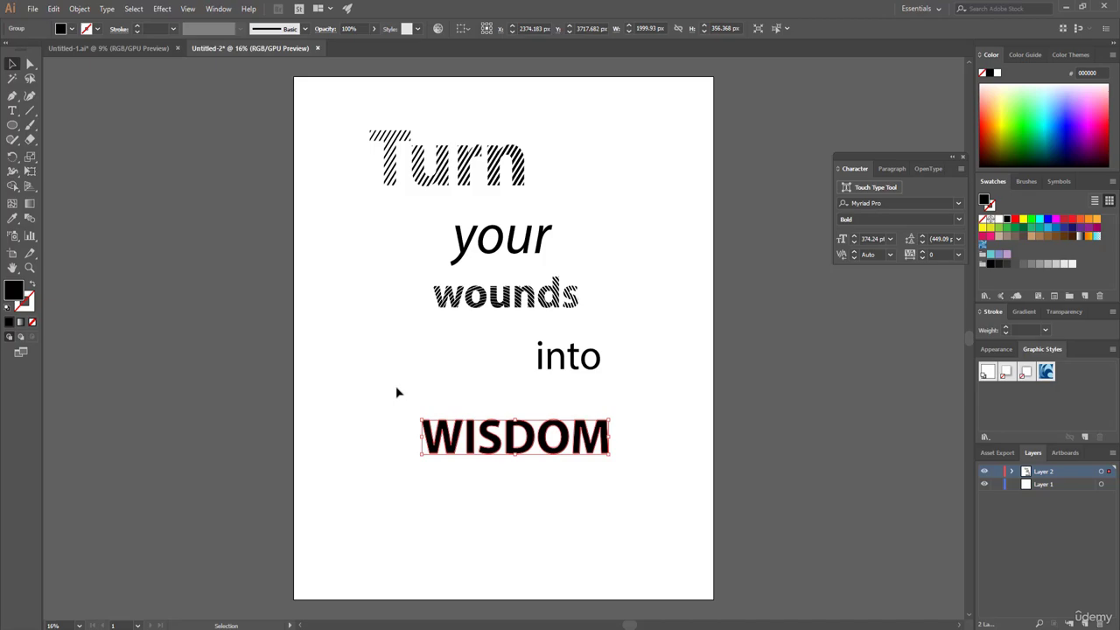
left_click(79, 9)
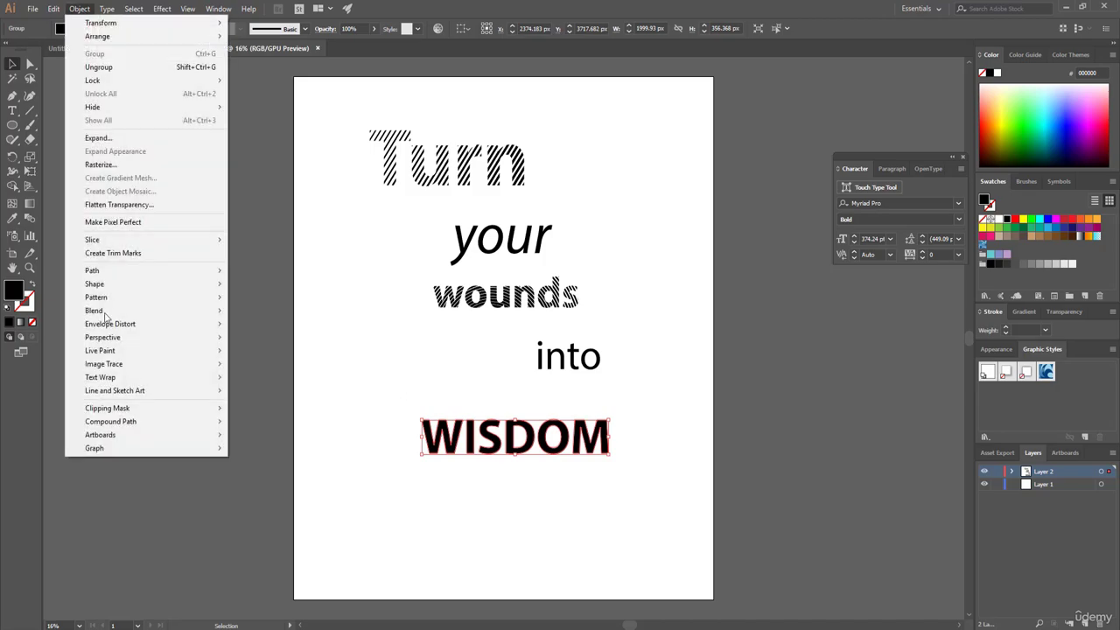
mouse_move(114, 421)
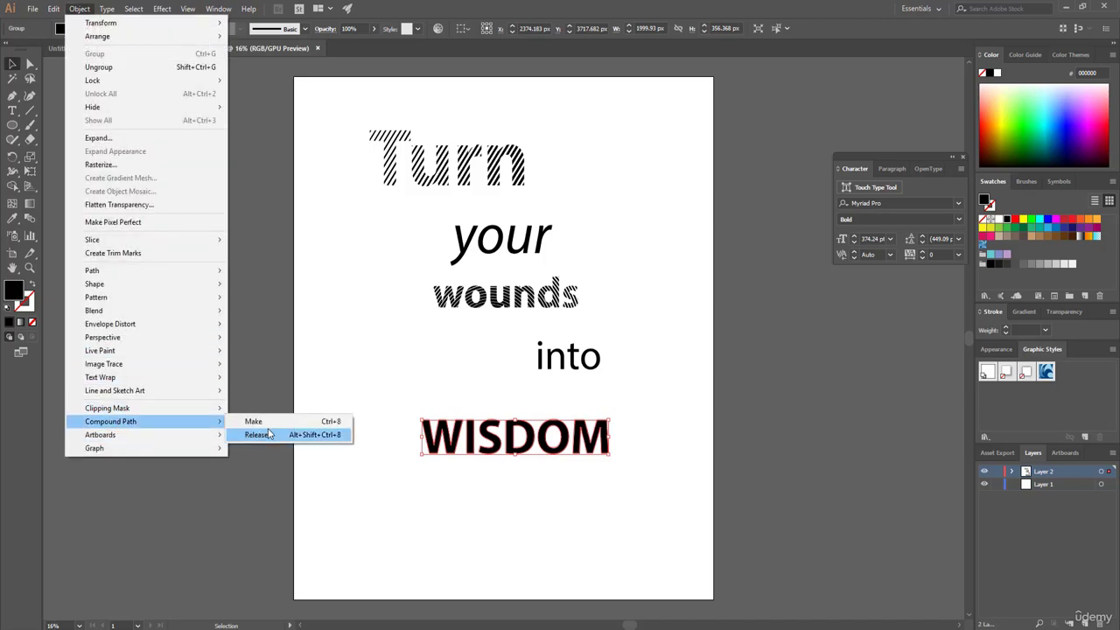
mouse_move(218, 424)
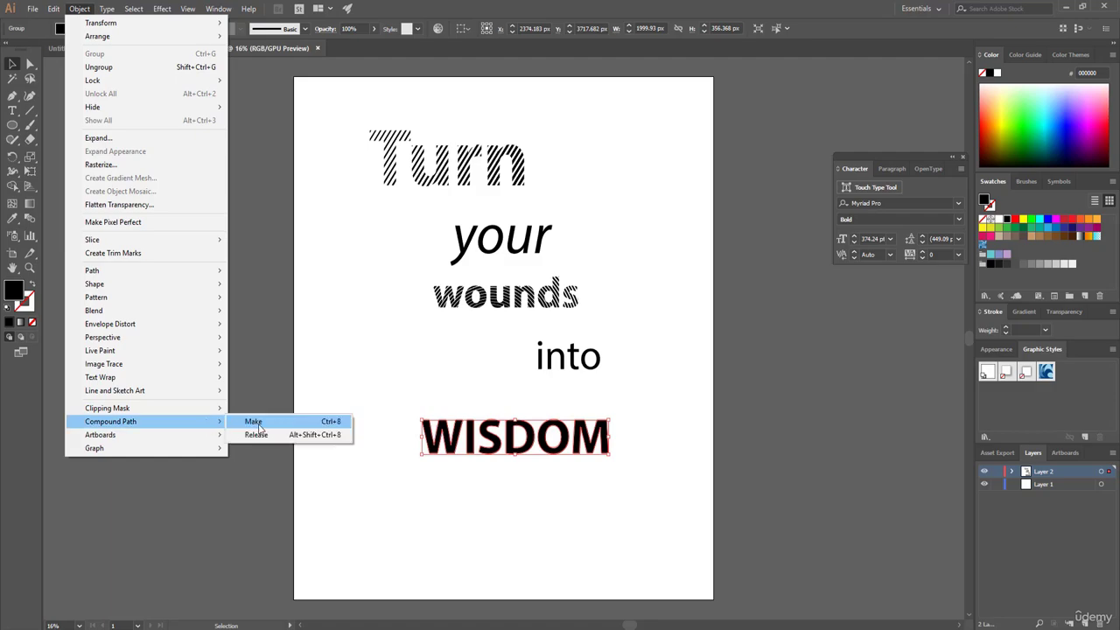
left_click(253, 422)
- In the Untitled-1 document, delete the bow-tie-shaped blend in the middle of the artboard
left_click(161, 50)
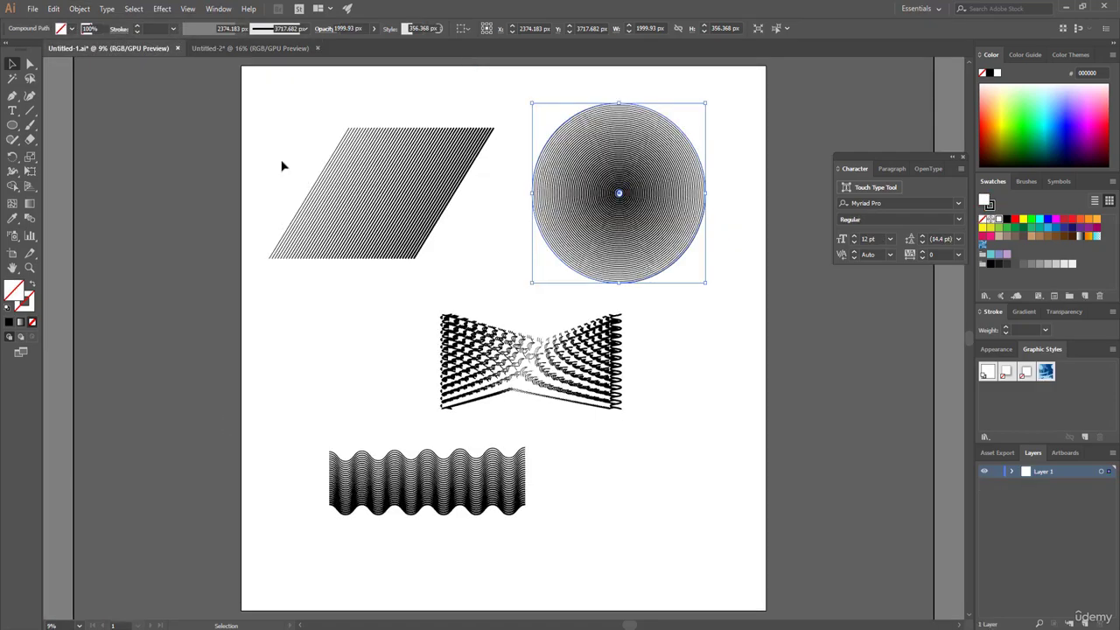
left_click_drag(394, 331, 678, 405)
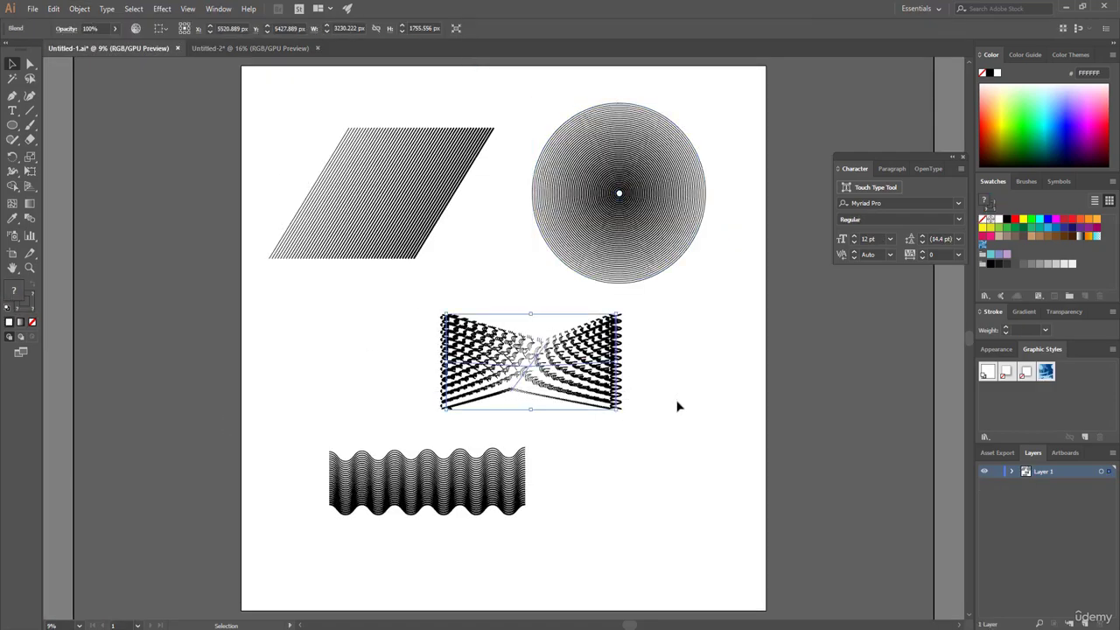
key("Delete")
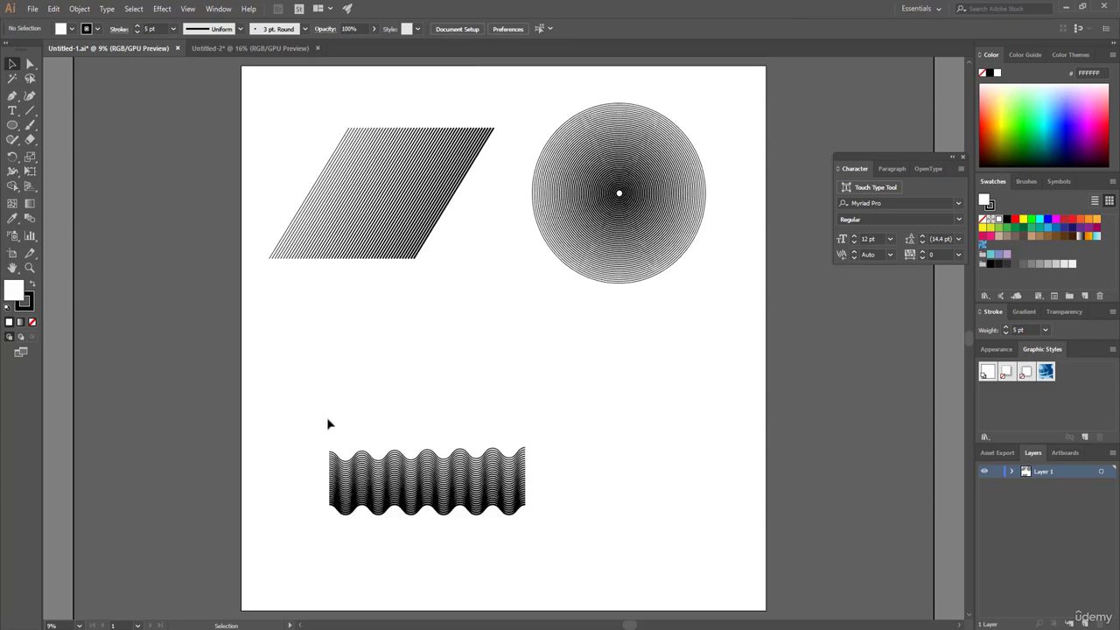
- Copy the wavy line blend from Untitled-1 into Untitled-2 and position it over the word "WISDOM"
left_click_drag(290, 422, 584, 528)
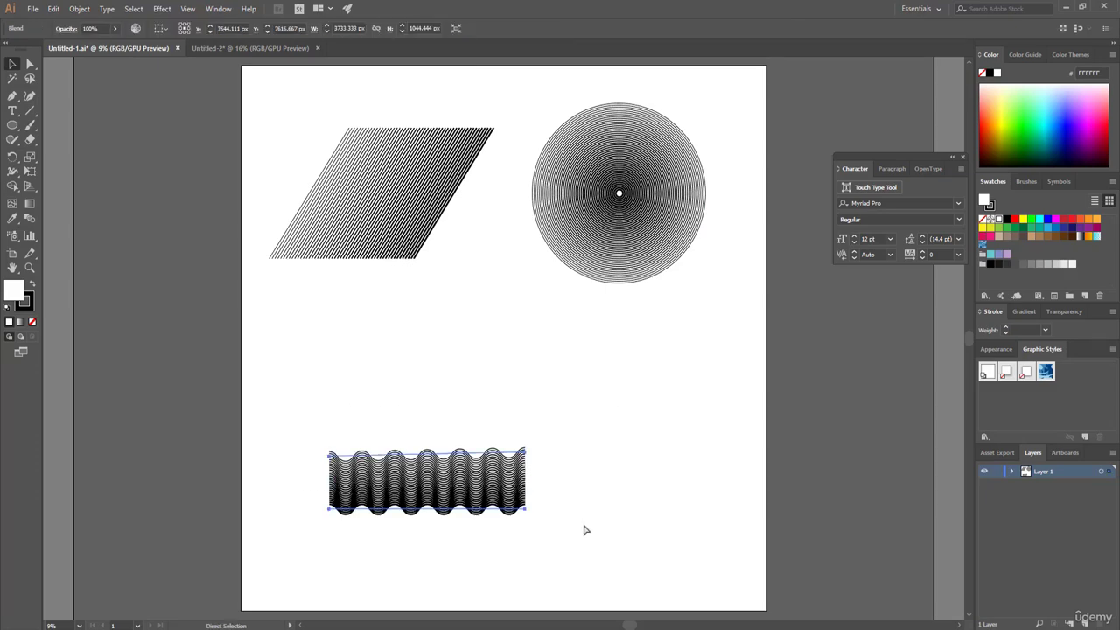
left_click(251, 48)
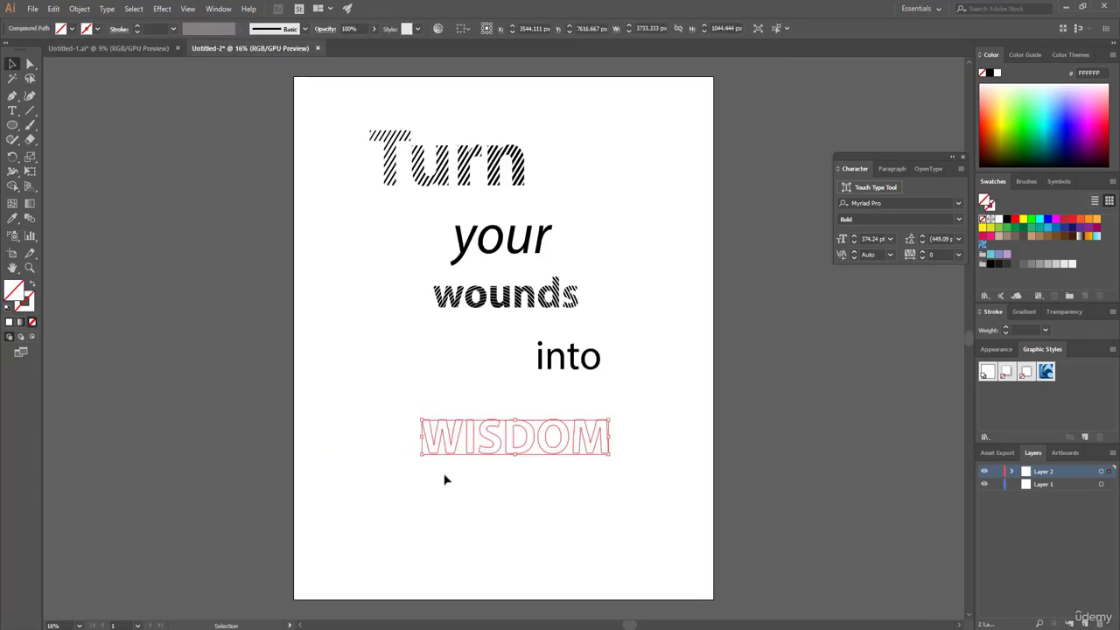
key("Delete")
key("ctrl+v")
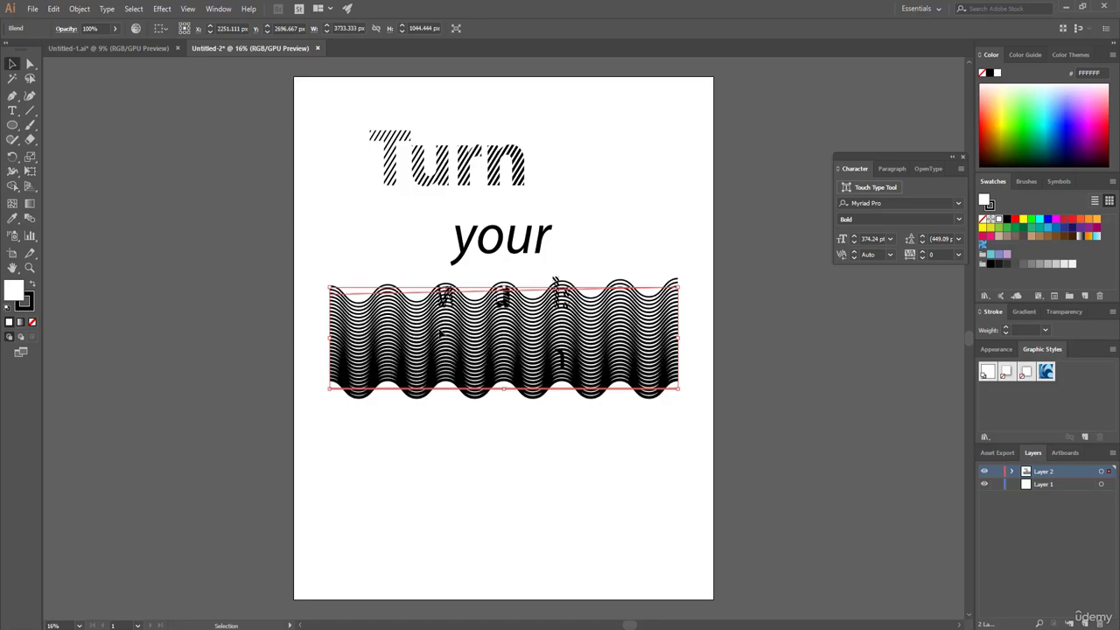
left_click_drag(440, 333, 451, 430)
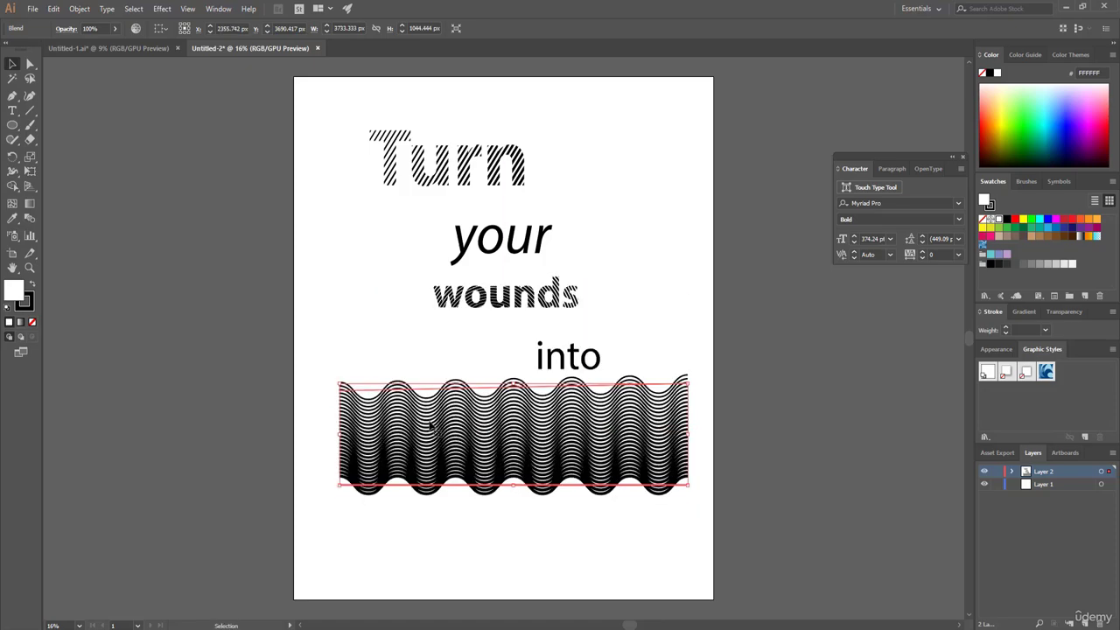
- Send the wavy line blend to the back, behind the "WISDOM" outline
left_click(78, 9)
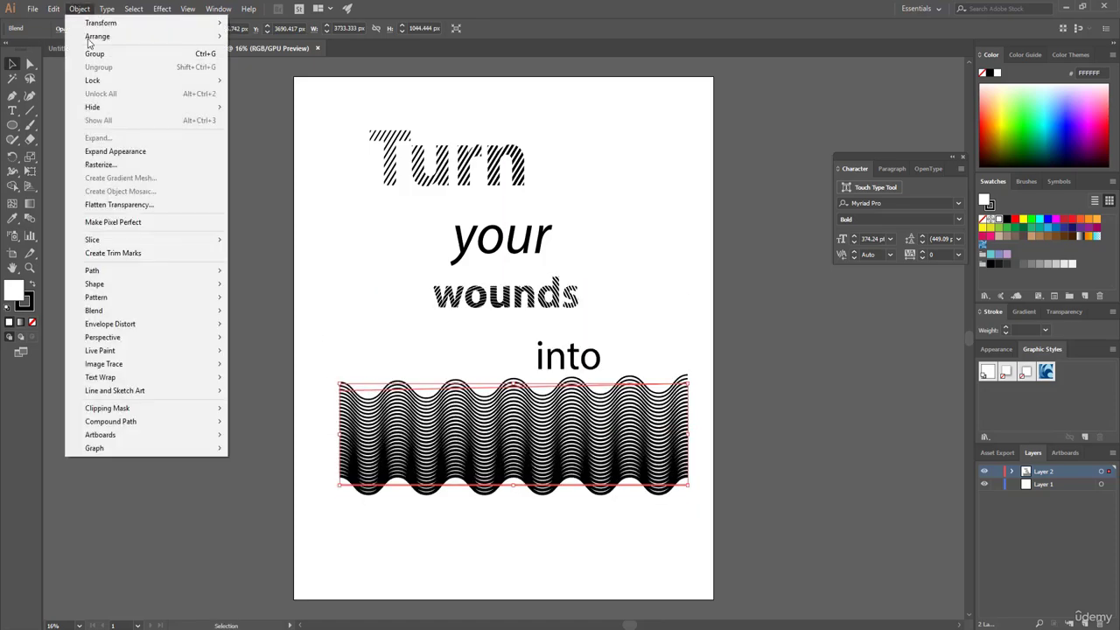
mouse_move(95, 44)
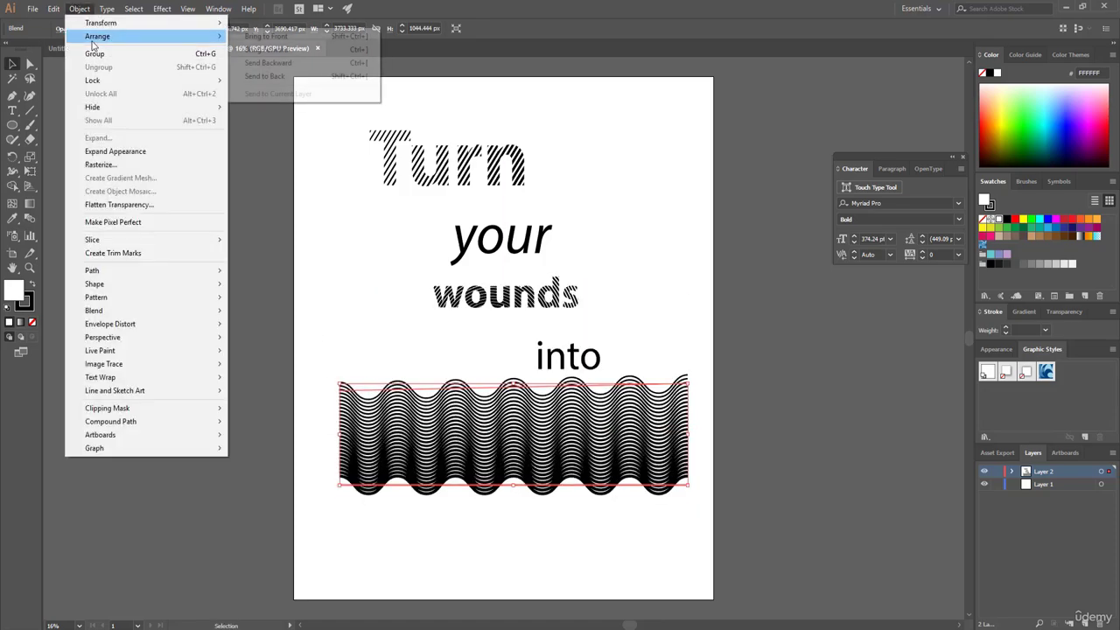
left_click(272, 77)
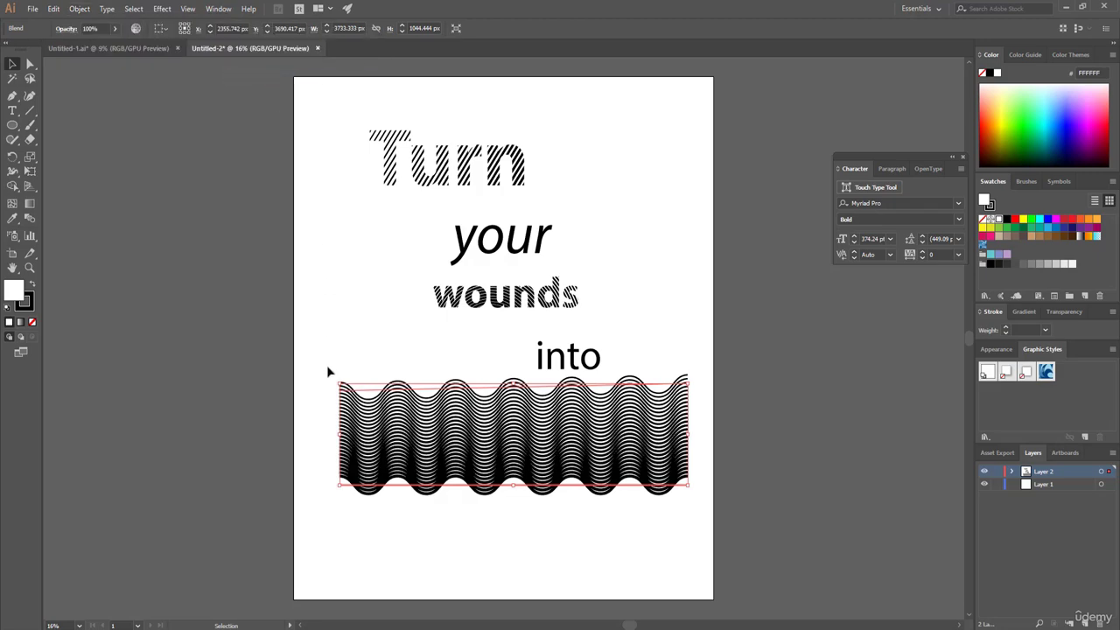
- Select the wavy blend with the "WISDOM" outline and make a clipping mask from them
left_click_drag(328, 372, 692, 525)
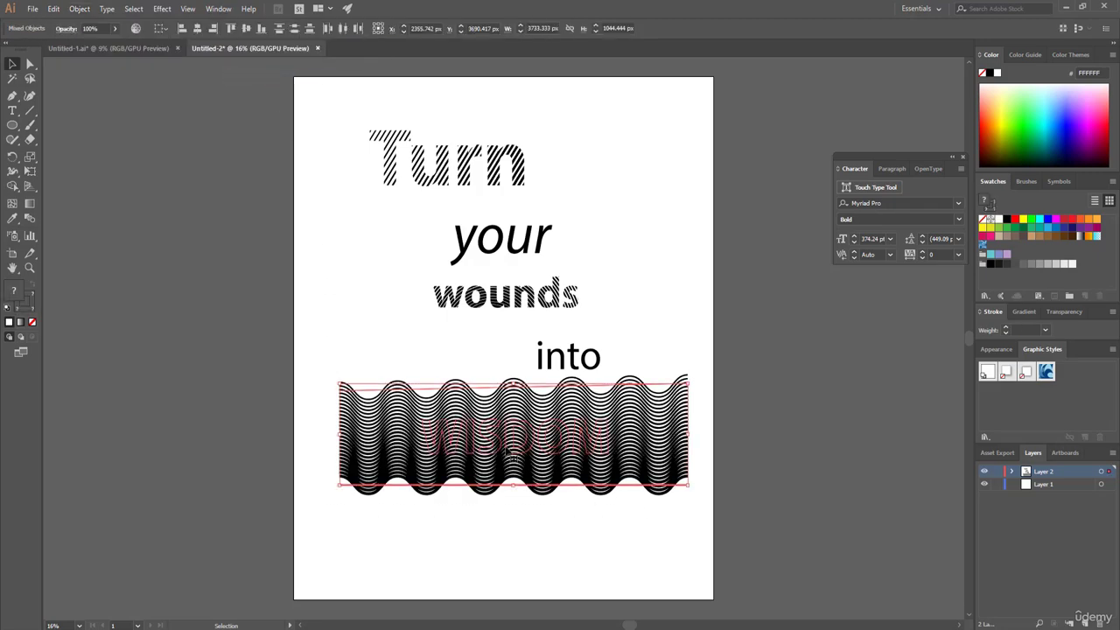
right_click(487, 430)
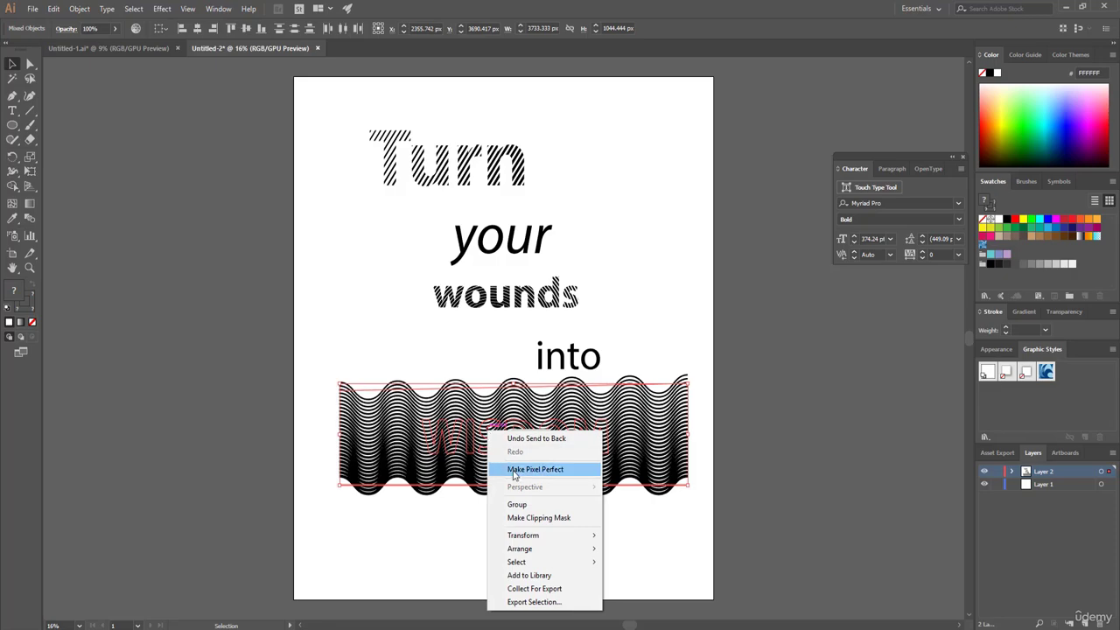
left_click(533, 522)
left_click(382, 397)
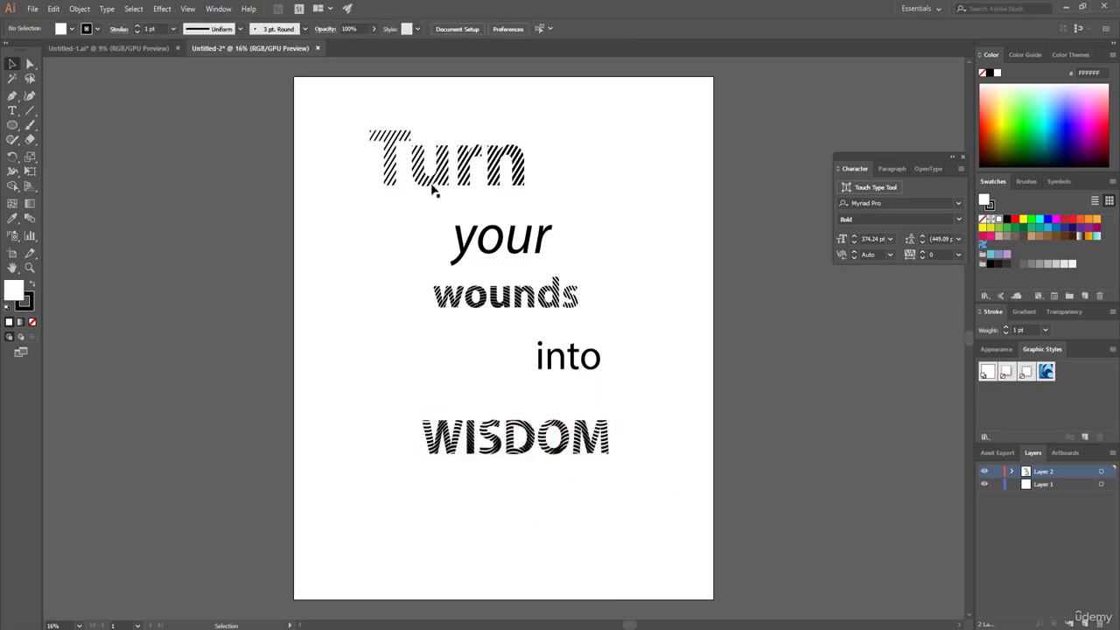
- Move the five words together into a tight staggered stack, from "Turn" down to "WISDOM"
left_click_drag(422, 180, 487, 248)
left_click_drag(488, 292, 513, 295)
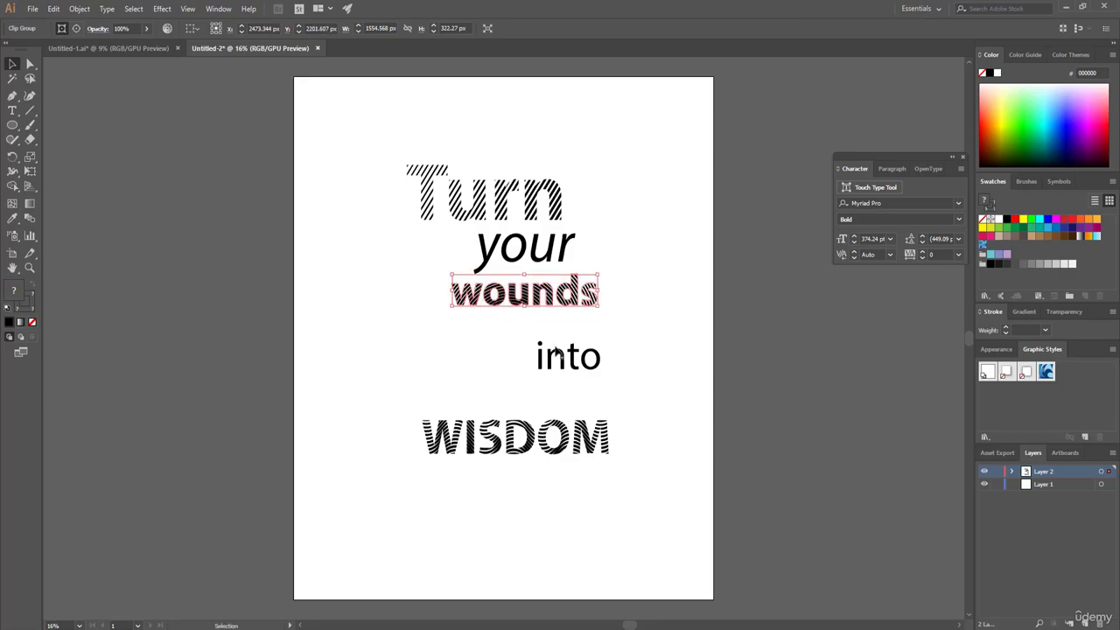
left_click_drag(555, 355, 487, 329)
left_click_drag(503, 246, 516, 250)
left_click_drag(494, 421, 487, 369)
- Enlarge all the words together to about 2697 x 2868 px and shift the lettering toward the artboard's center
key("ctrl+a")
left_click_drag(405, 390, 354, 450)
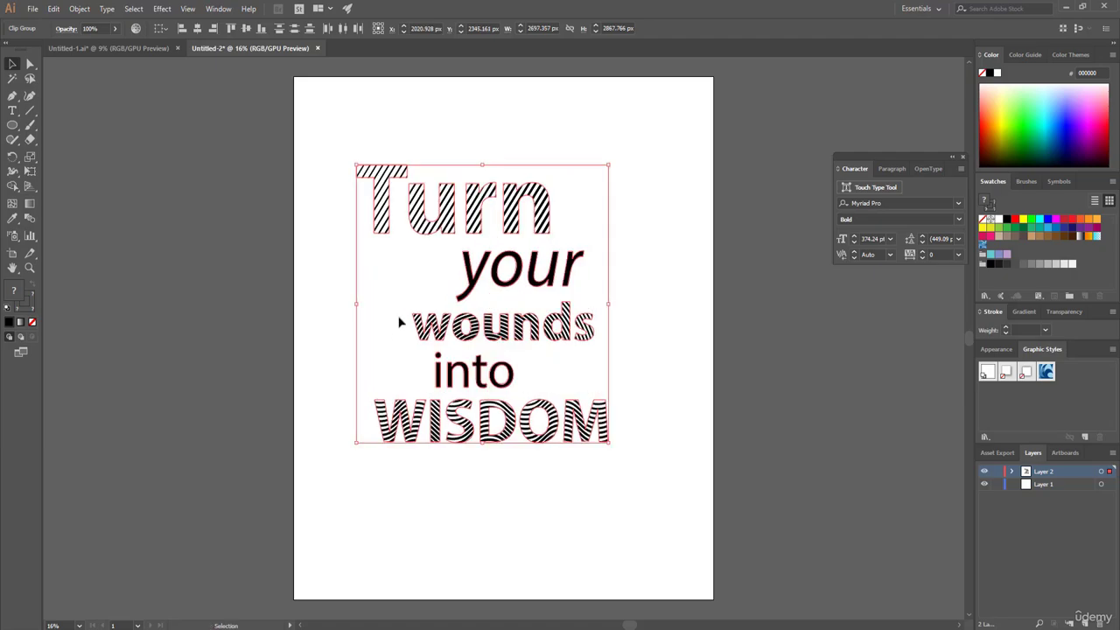
left_click(372, 338)
key("t")
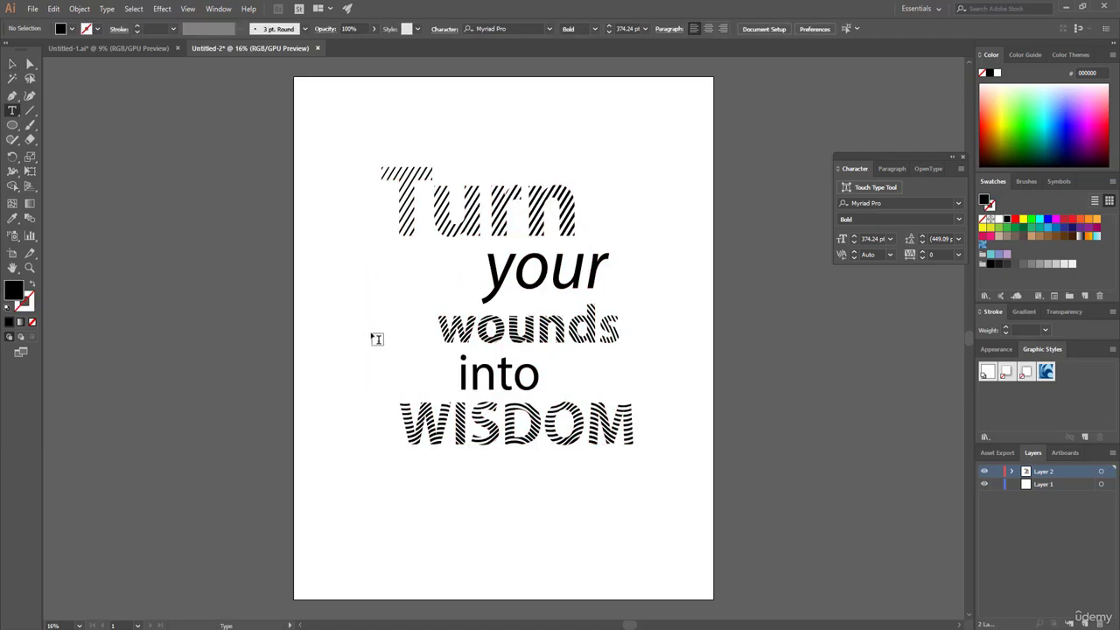
left_click(483, 327)
left_click(14, 63)
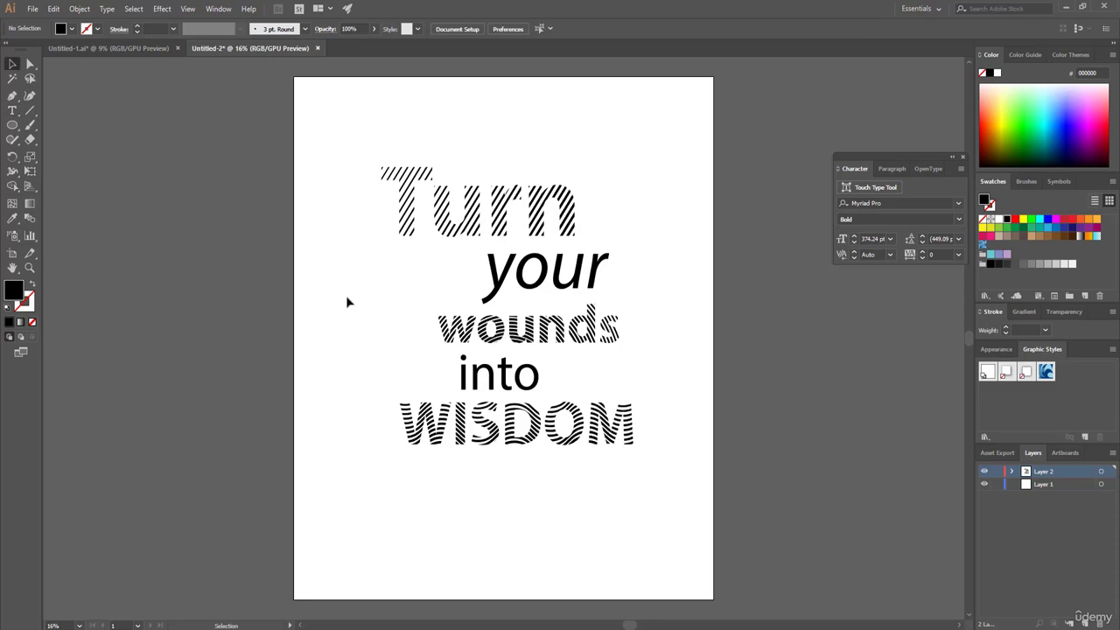
- Select the line-patterned word "wounds"
left_click(480, 325)
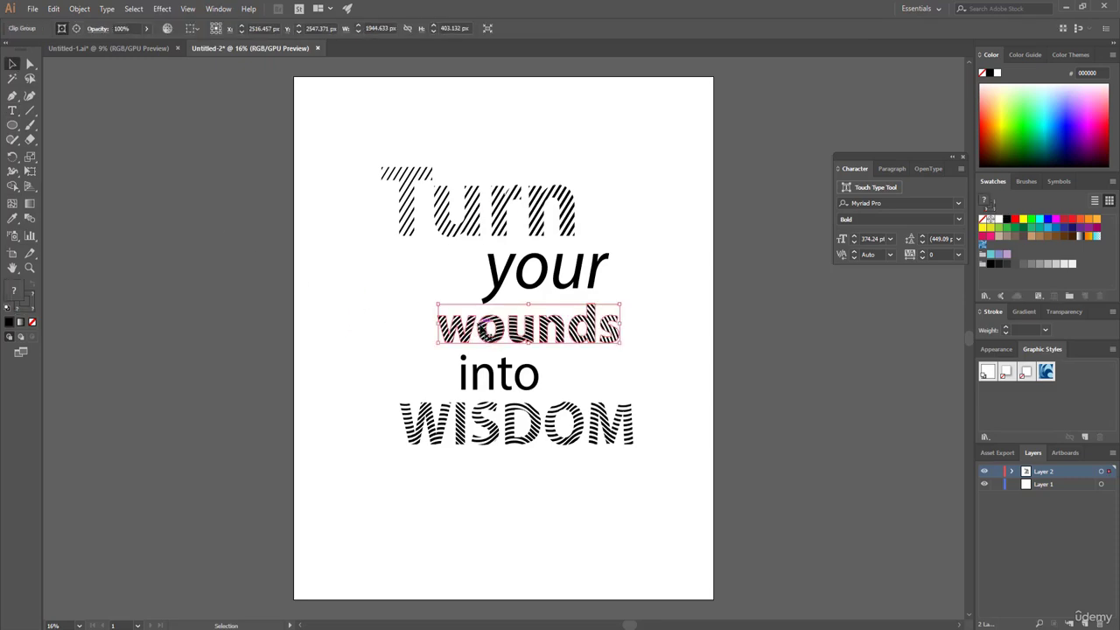